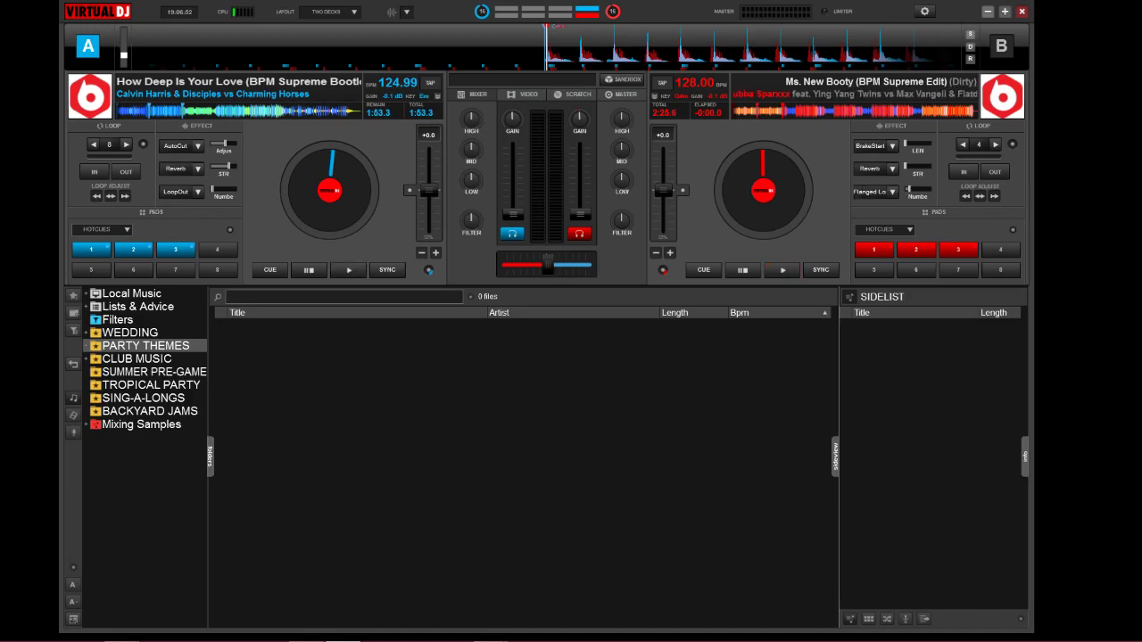
- Open deck A's POI Editor from the hot cue pad options, close it, then reopen it from the waveform
{"action": "left_click", "coordinate": [230, 230]}
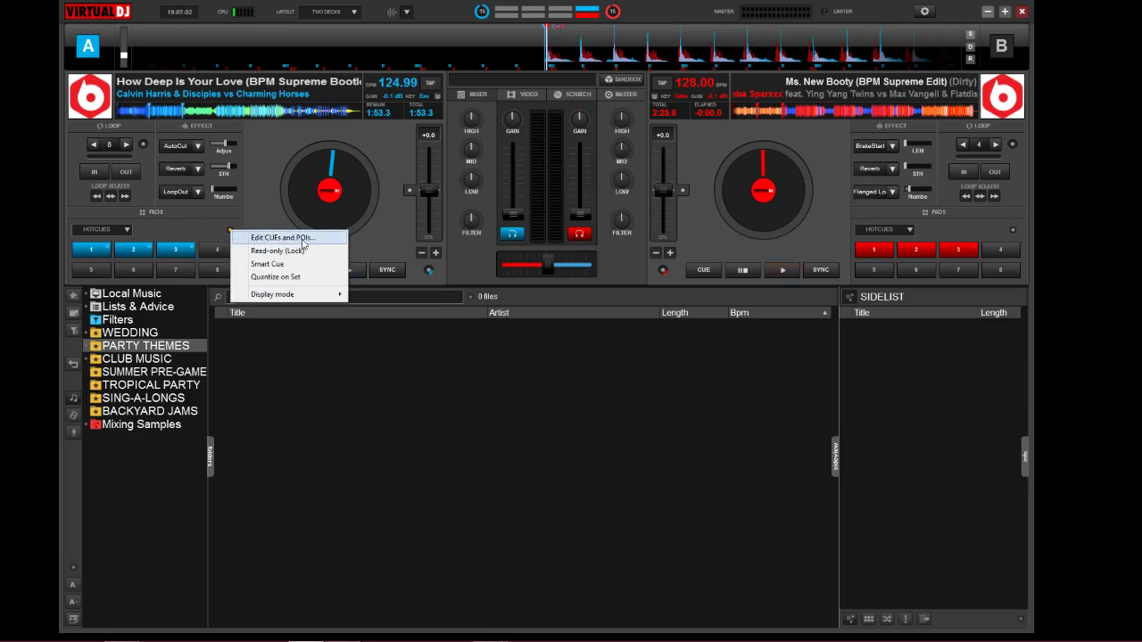
{"action": "left_click", "coordinate": [302, 240]}
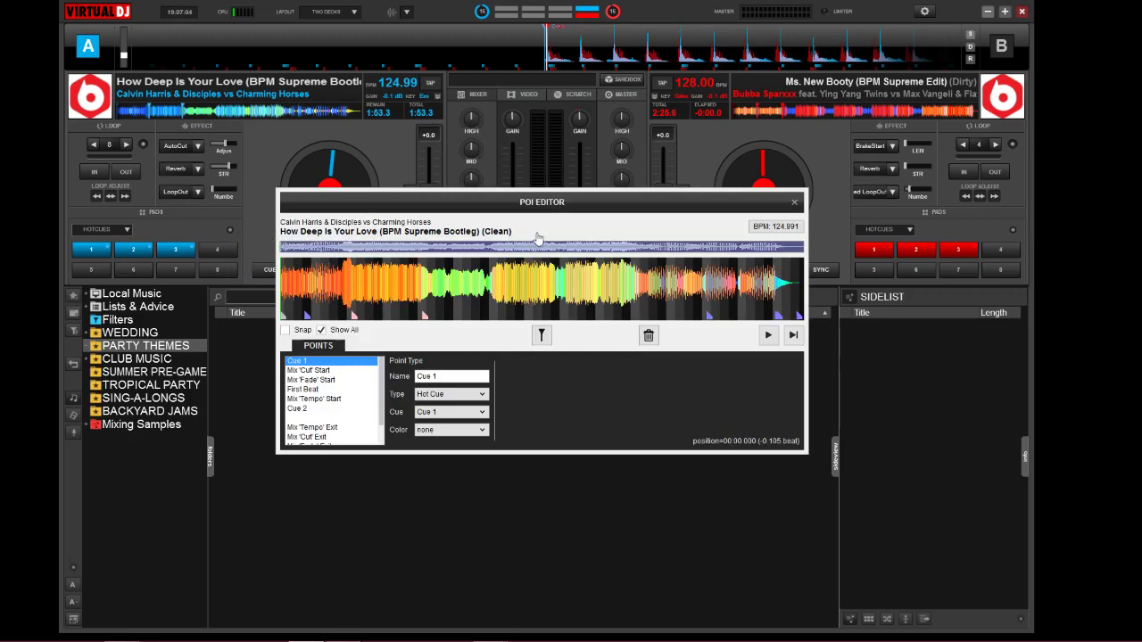
{"action": "left_click", "coordinate": [793, 202]}
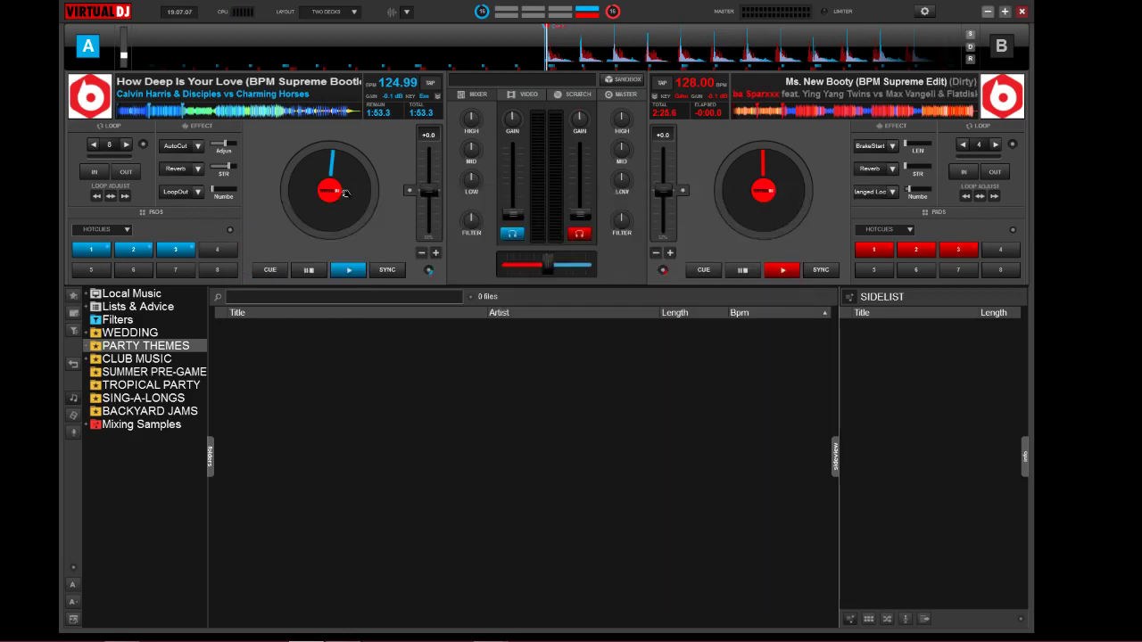
{"action": "right_click", "coordinate": [264, 111]}
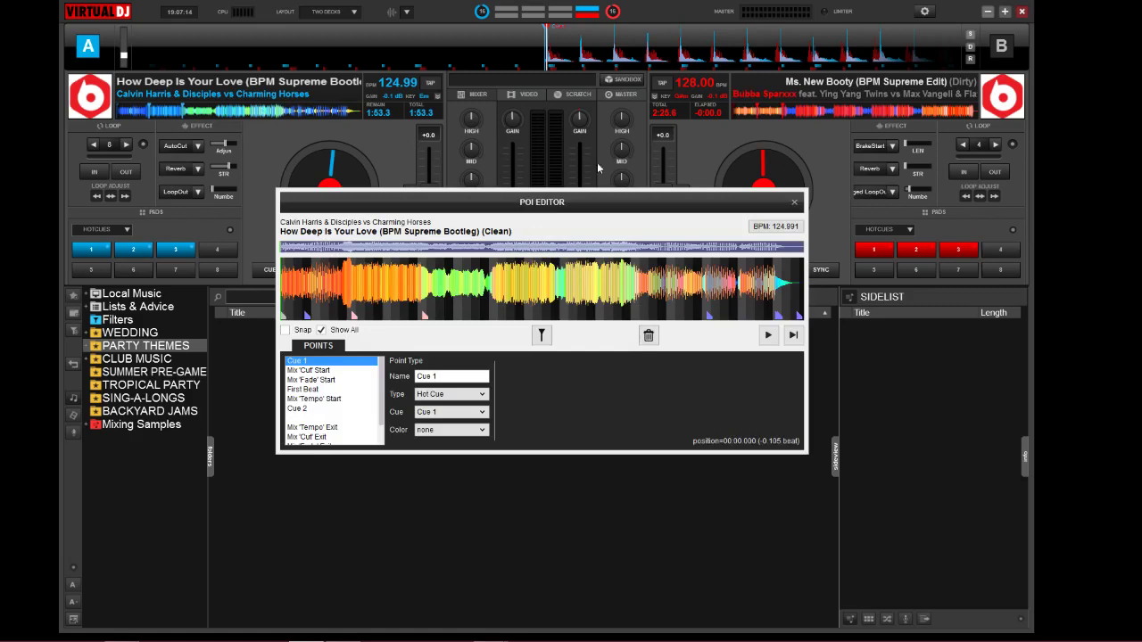
{"action": "left_click", "coordinate": [794, 207]}
{"action": "right_click", "coordinate": [813, 112]}
{"action": "left_click", "coordinate": [794, 203]}
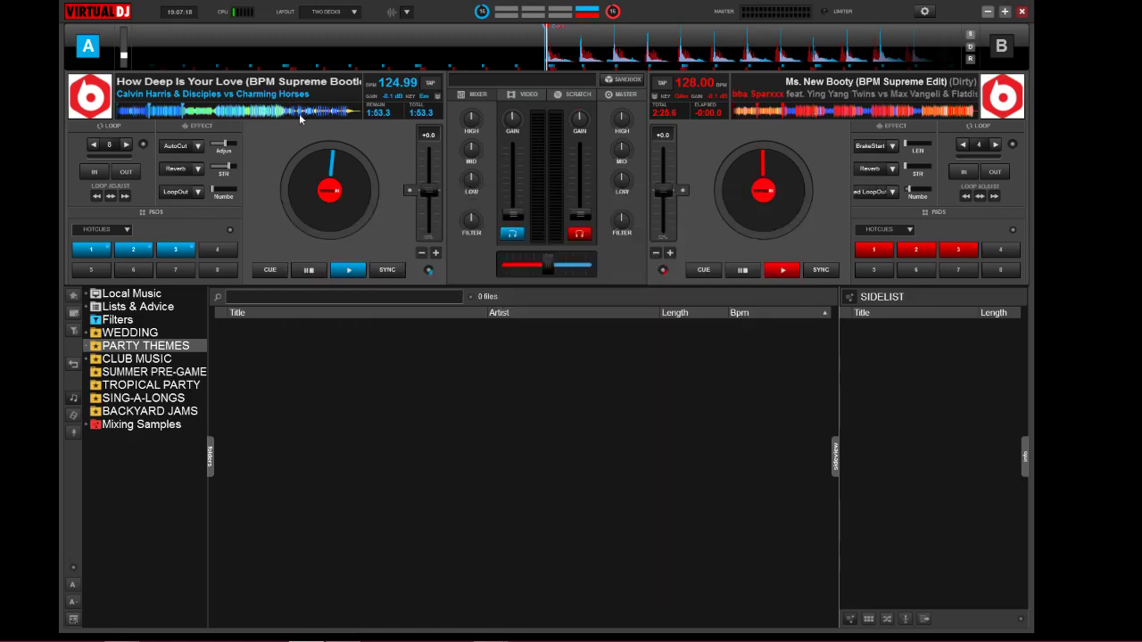
{"action": "right_click", "coordinate": [299, 114]}
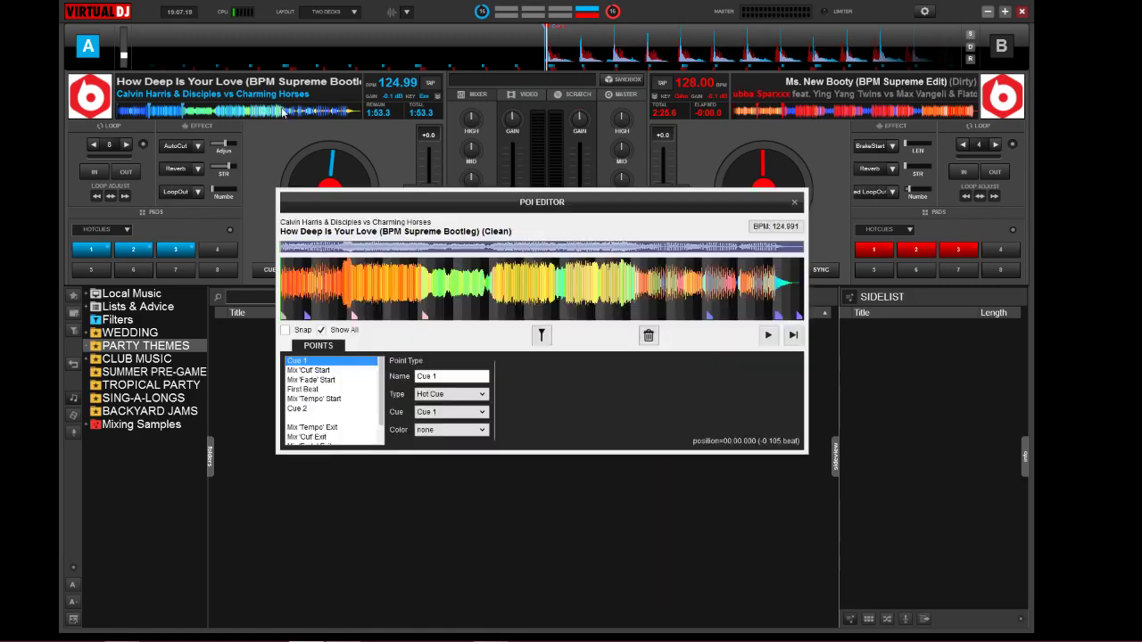
{"action": "left_click", "coordinate": [321, 330]}
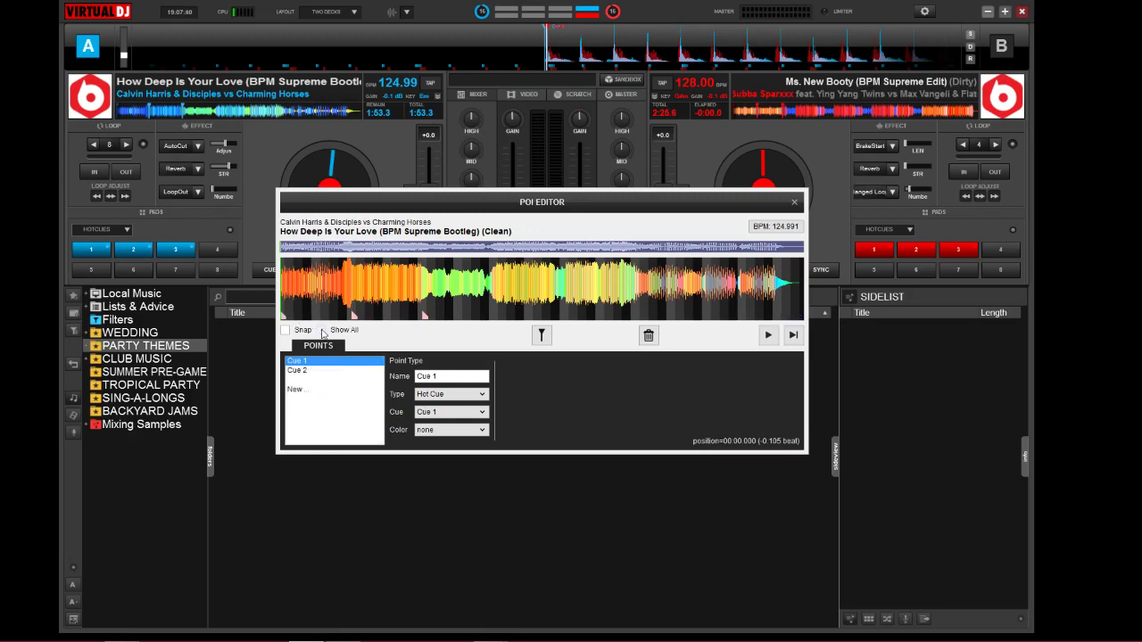
{"action": "left_click", "coordinate": [322, 331]}
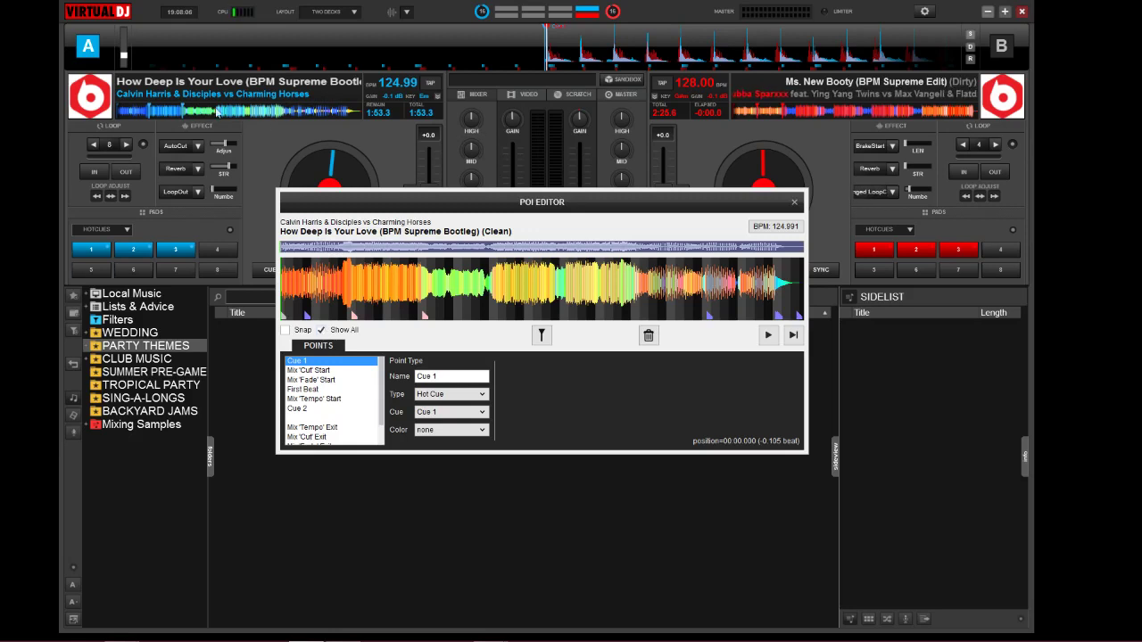
- Select the Mix 'Tempo' Start automix point, check its Cue choices without changes, and close the editor
{"action": "left_click", "coordinate": [309, 318]}
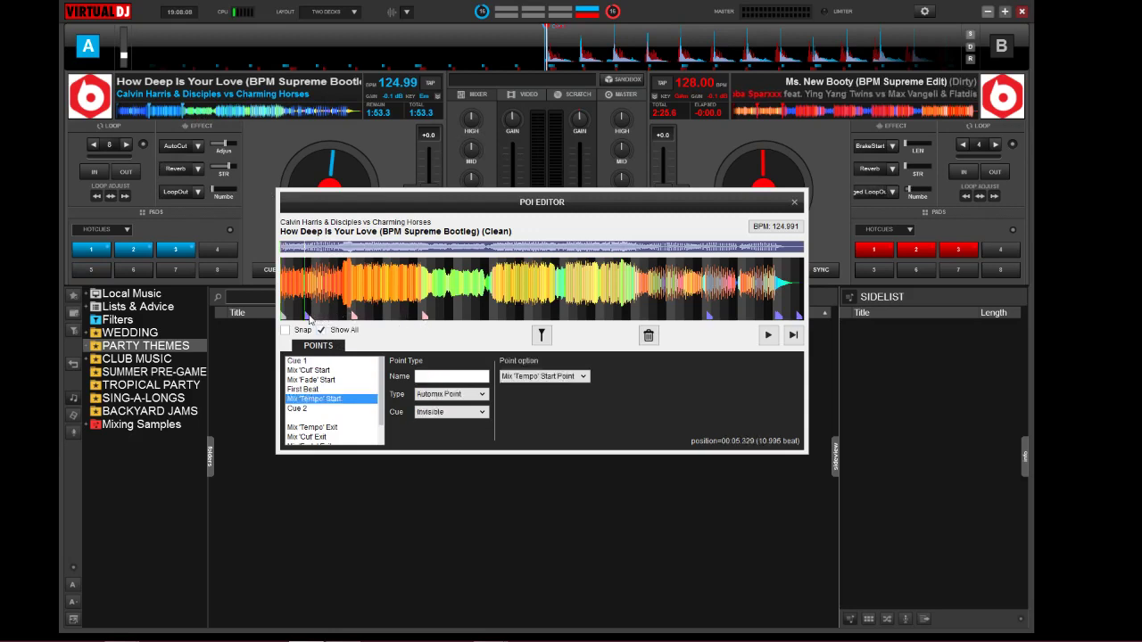
{"action": "left_click", "coordinate": [483, 412]}
{"action": "left_click", "coordinate": [485, 414]}
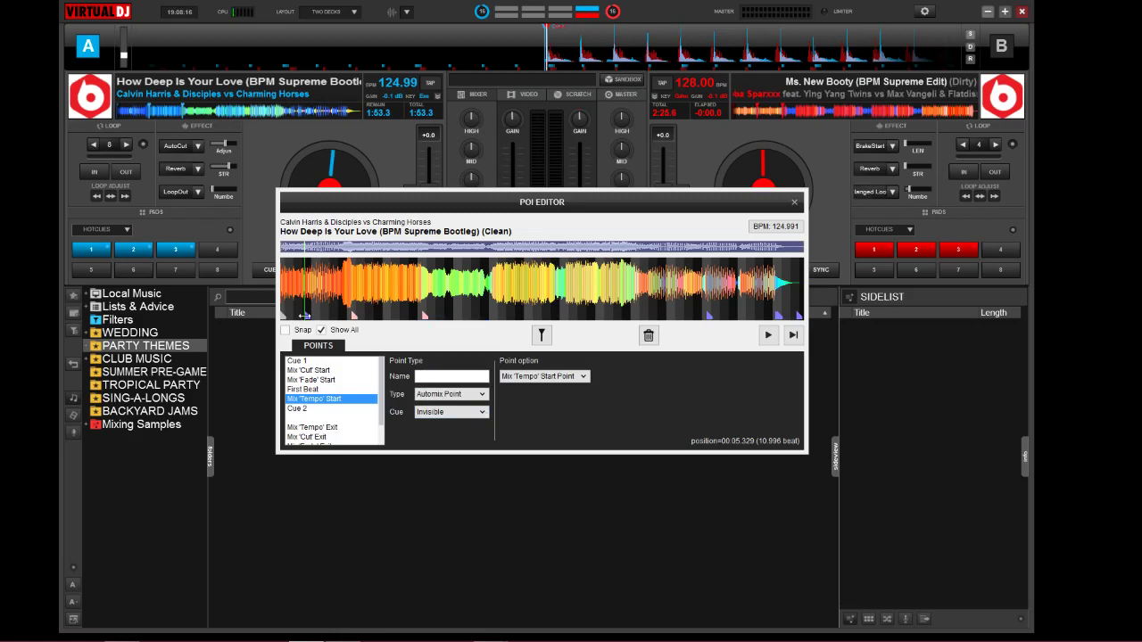
{"action": "left_click", "coordinate": [795, 201]}
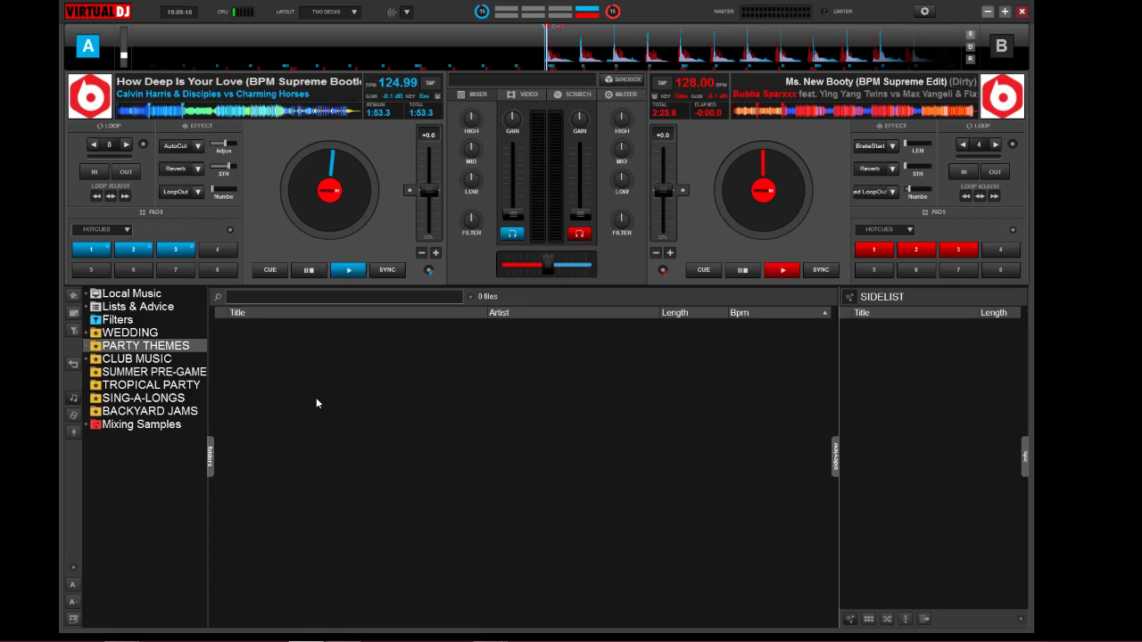
{"action": "key", "text": "space"}
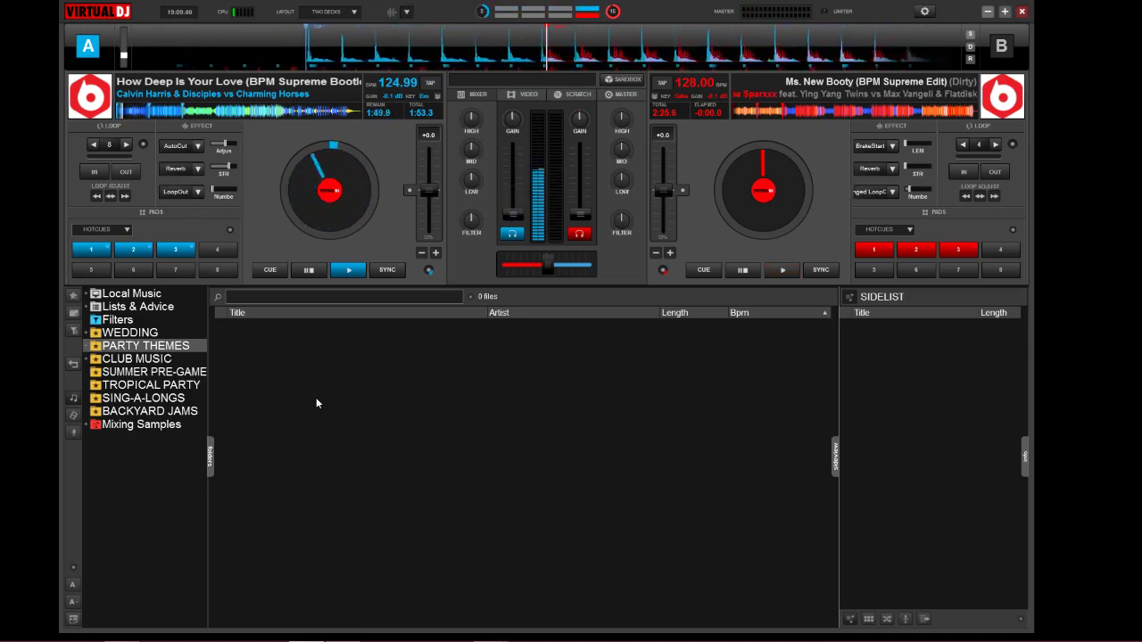
{"action": "key", "text": "q"}
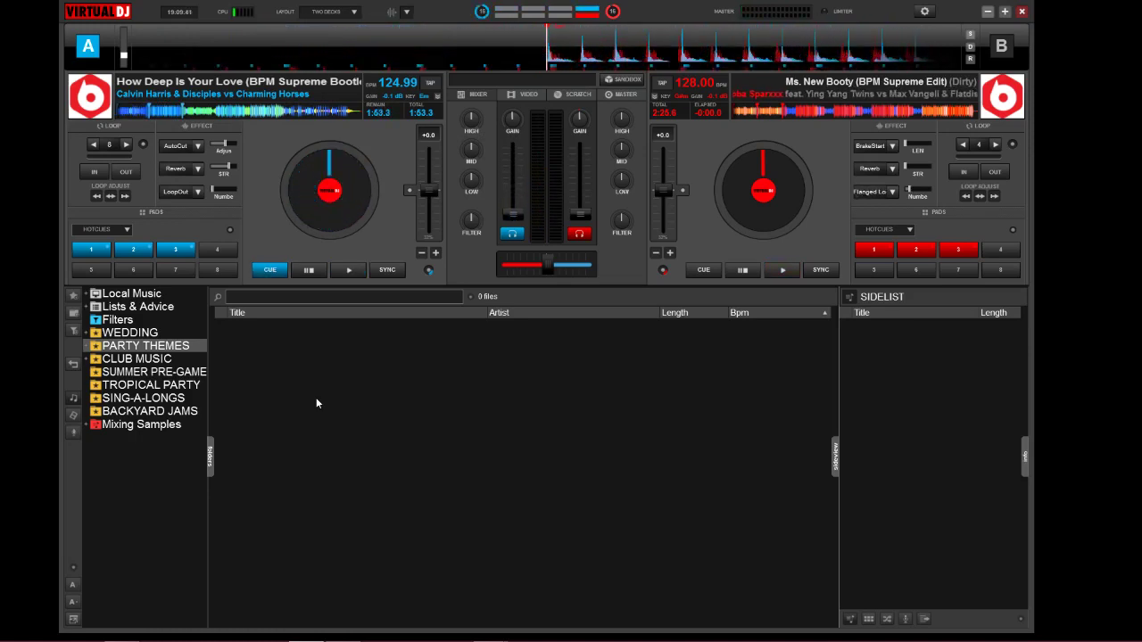
- Seek deck A to 1:07.2 remaining, save hot cue 4 there, then jump ahead to 0:36.6
{"action": "left_click", "coordinate": [217, 114]}
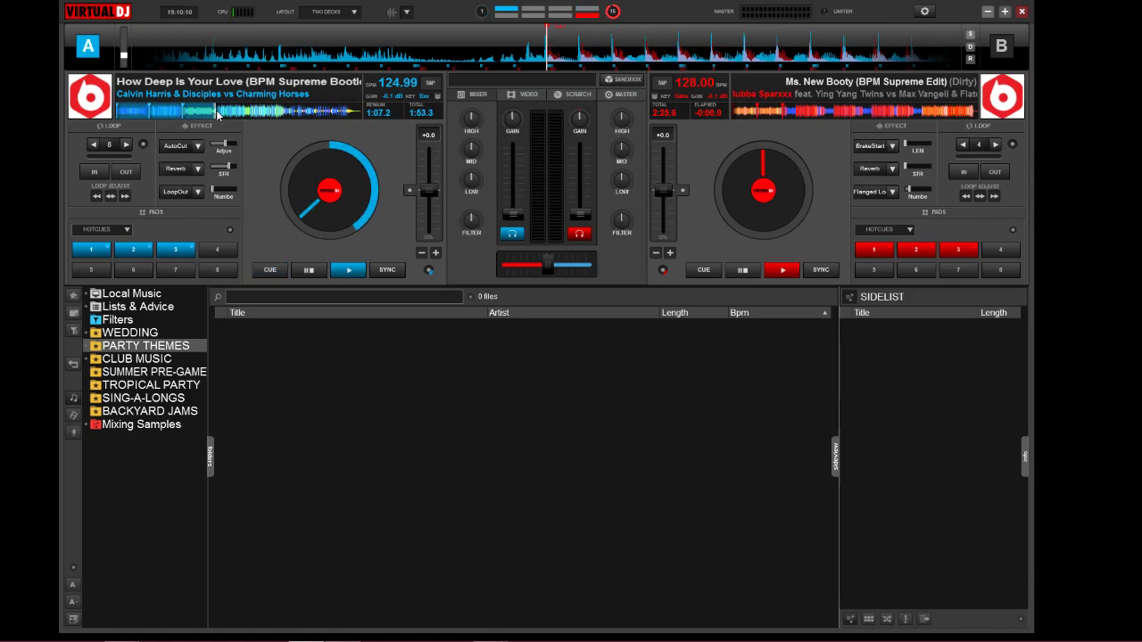
{"action": "left_click", "coordinate": [214, 117]}
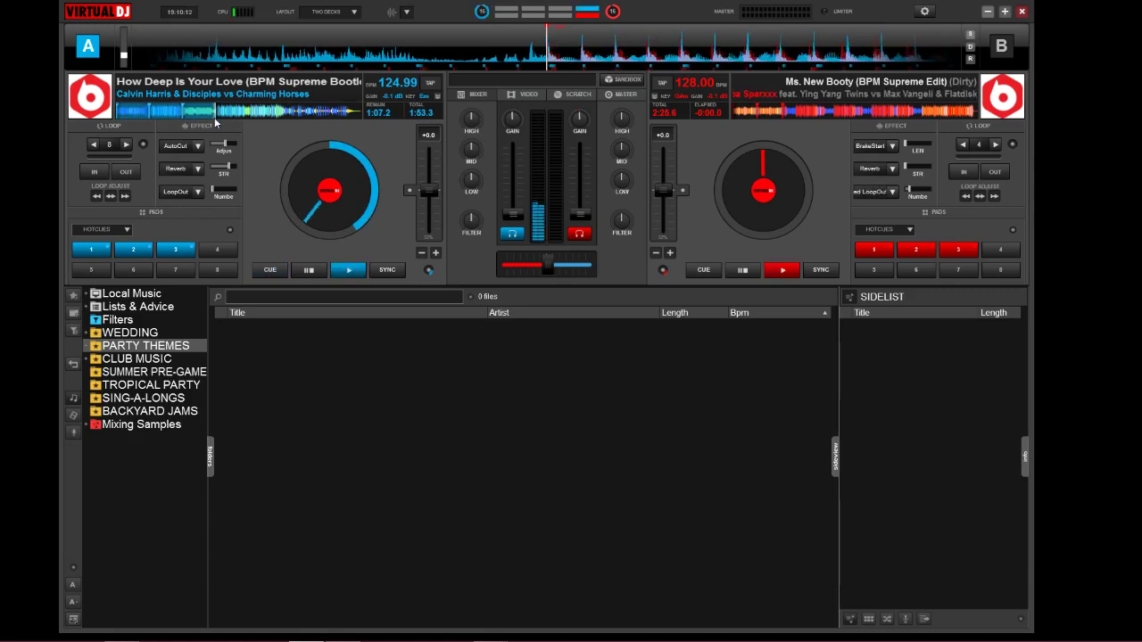
{"action": "left_click", "coordinate": [214, 116]}
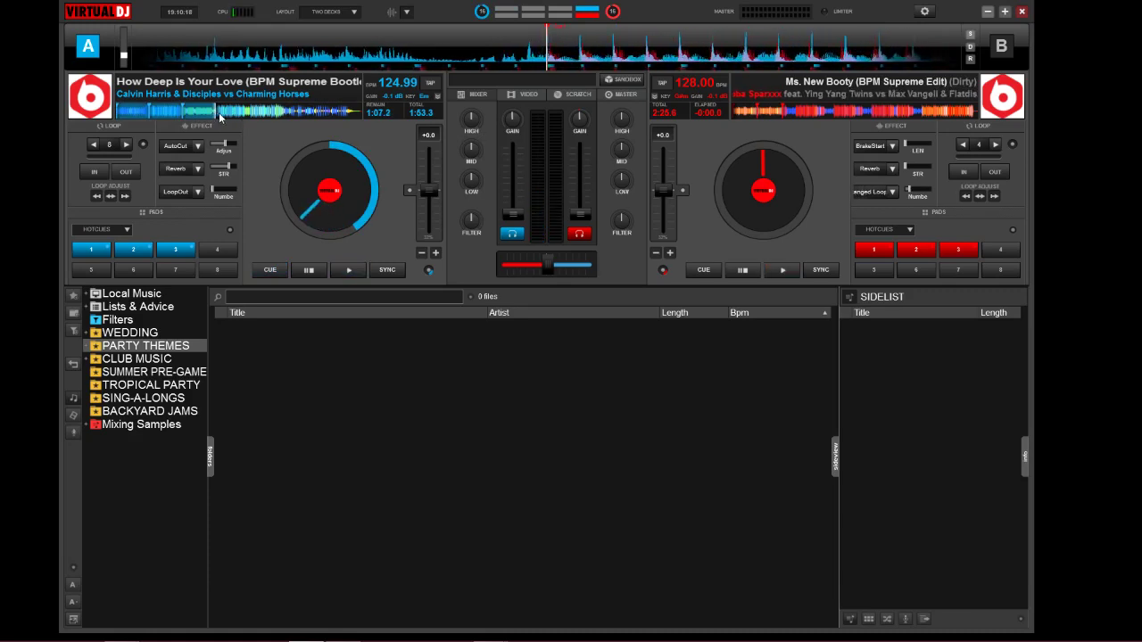
{"action": "left_click", "coordinate": [218, 251]}
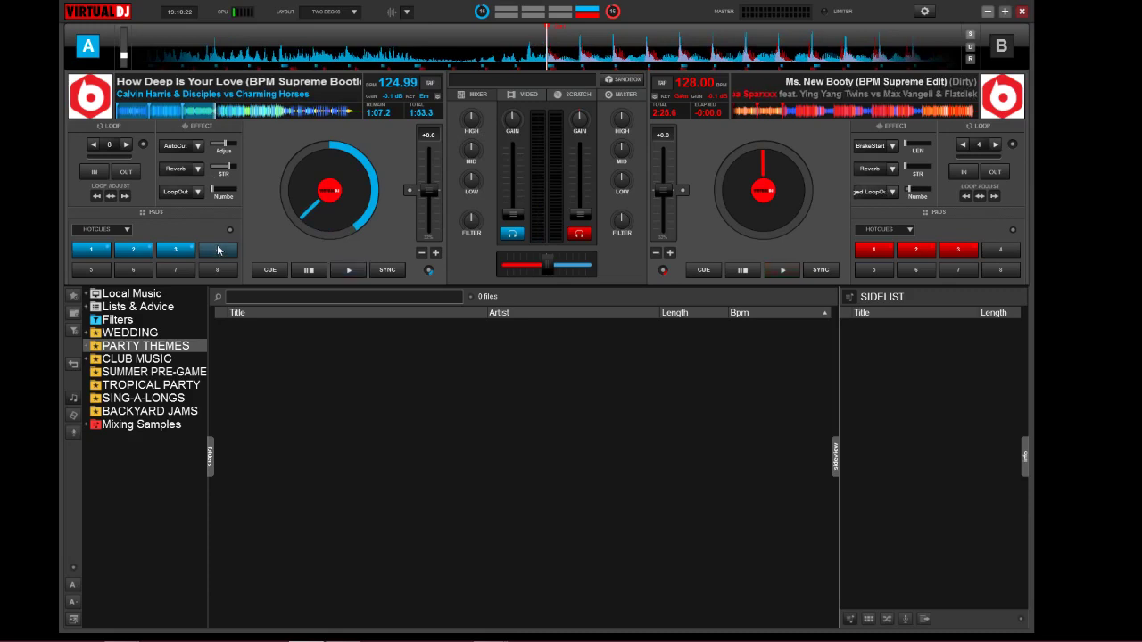
{"action": "left_click", "coordinate": [283, 109]}
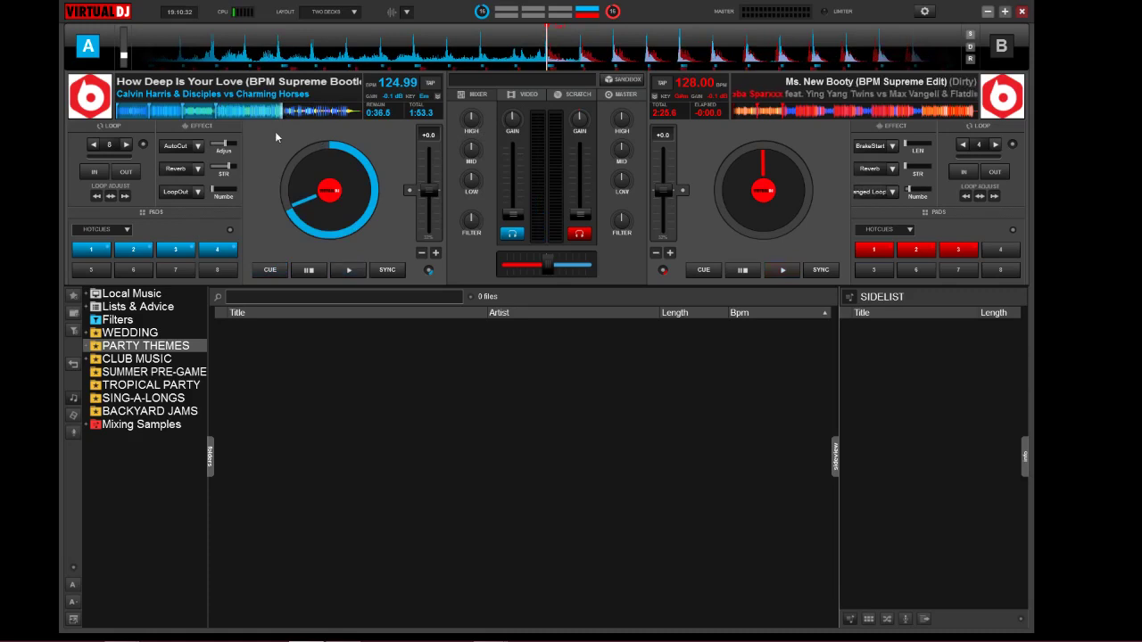
- Save hot cue 5 on deck A at 0:36.6 remaining, audition it, and stop back at the cue
{"action": "left_click", "coordinate": [82, 275]}
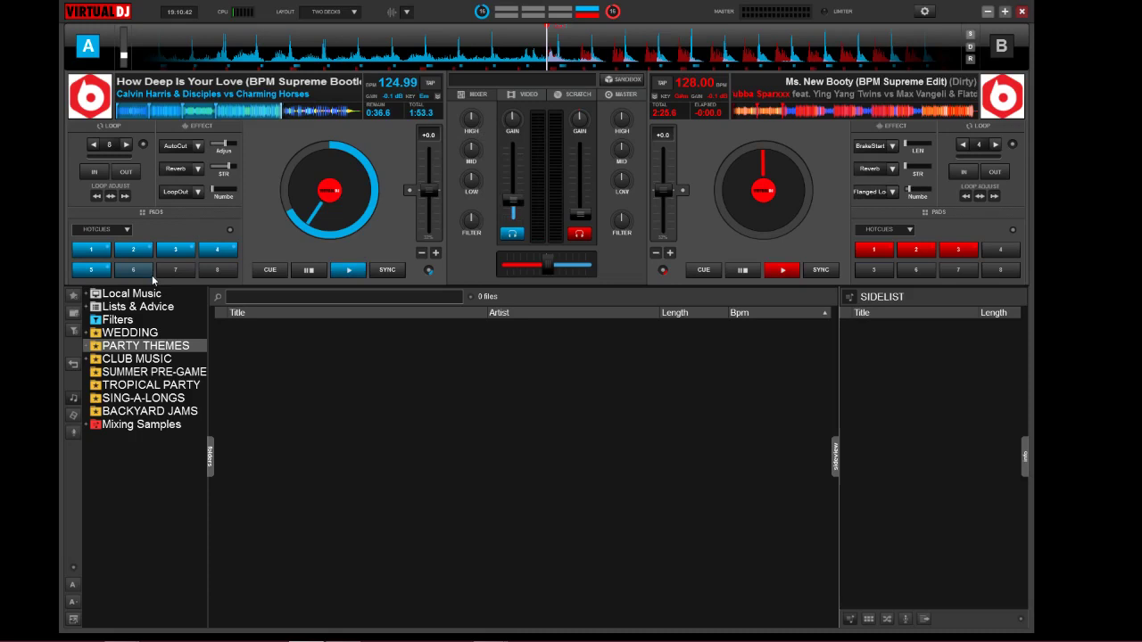
{"action": "key", "text": "space"}
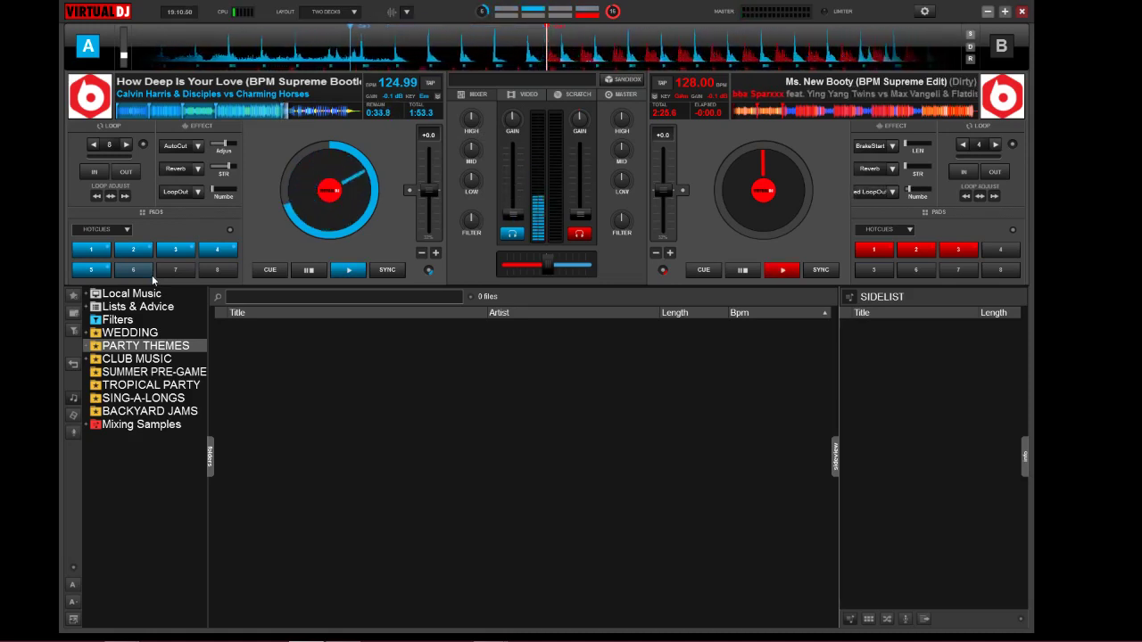
{"action": "key", "text": "space"}
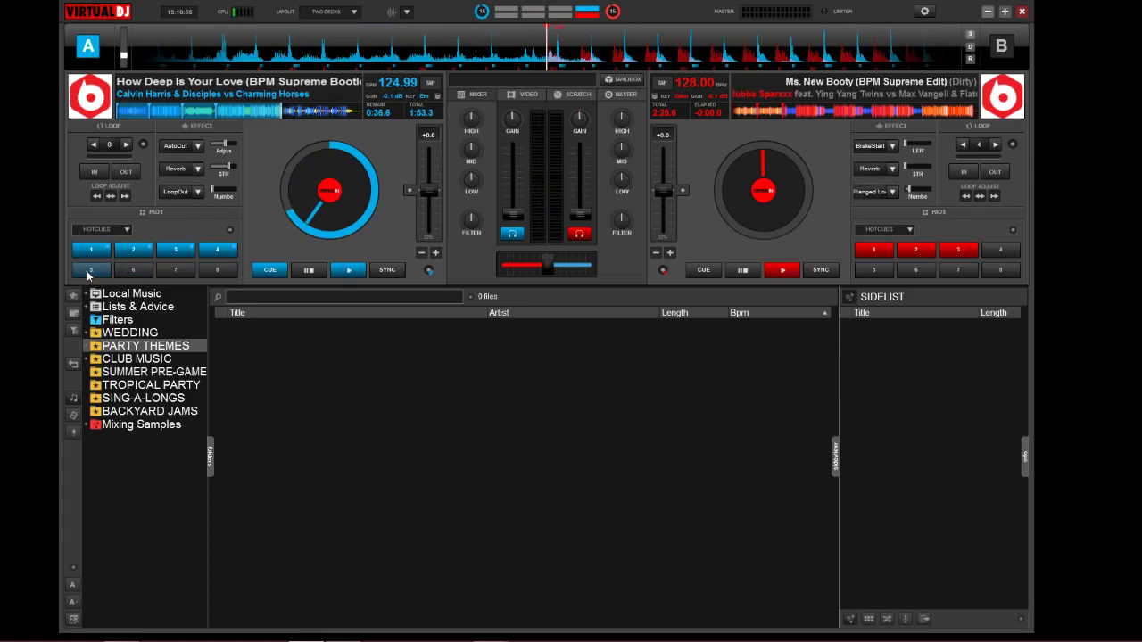
{"action": "key", "text": "space"}
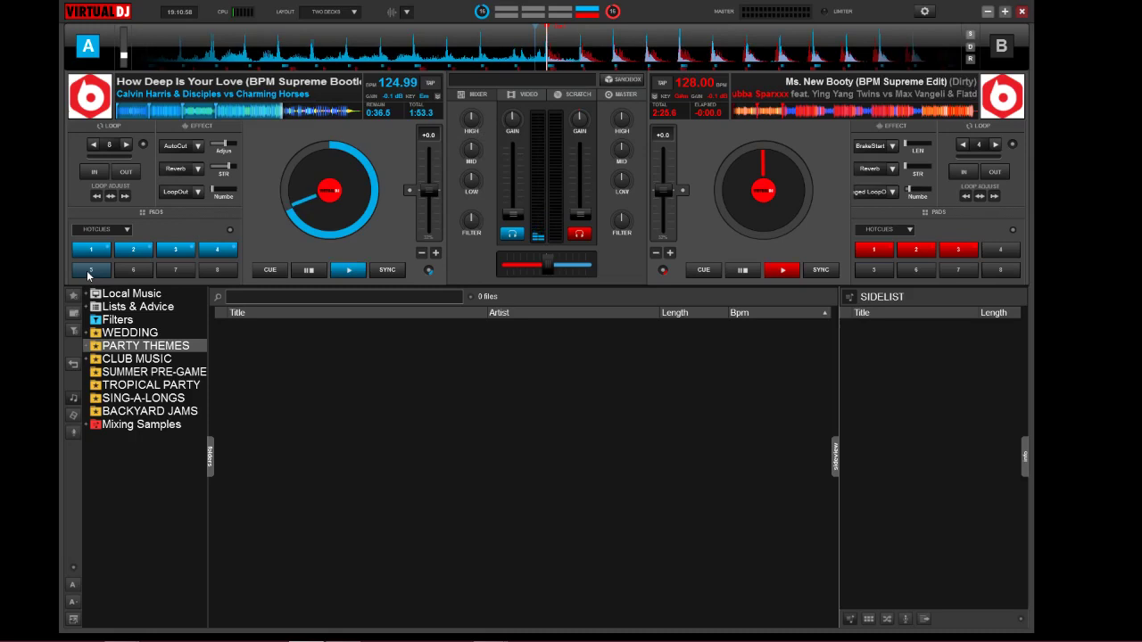
{"action": "left_click", "coordinate": [87, 271]}
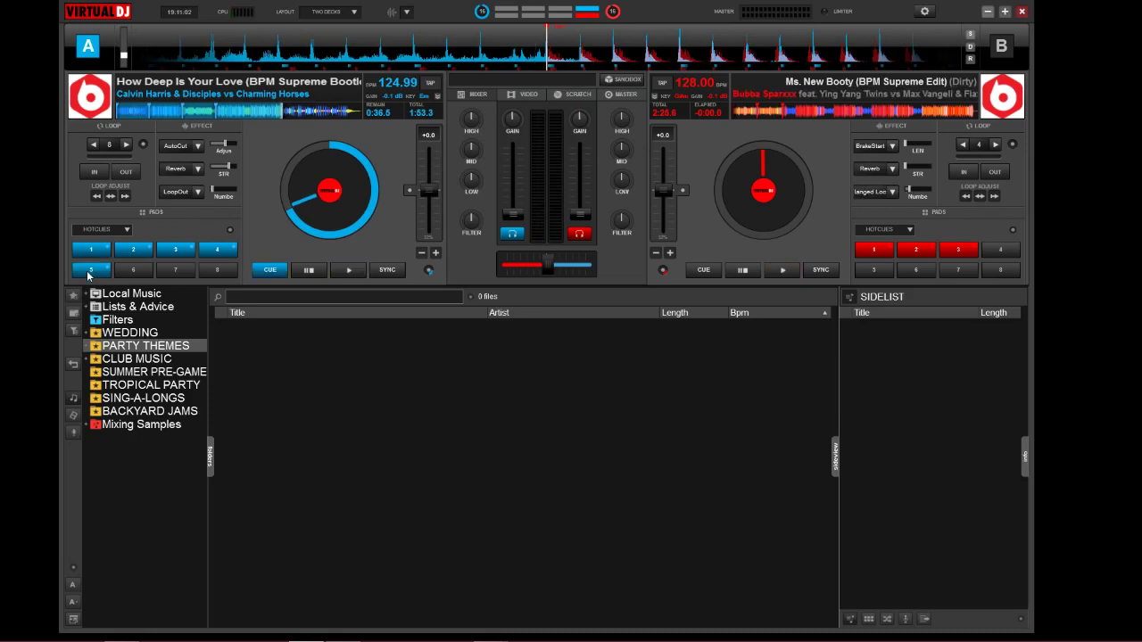
{"action": "key", "text": "space"}
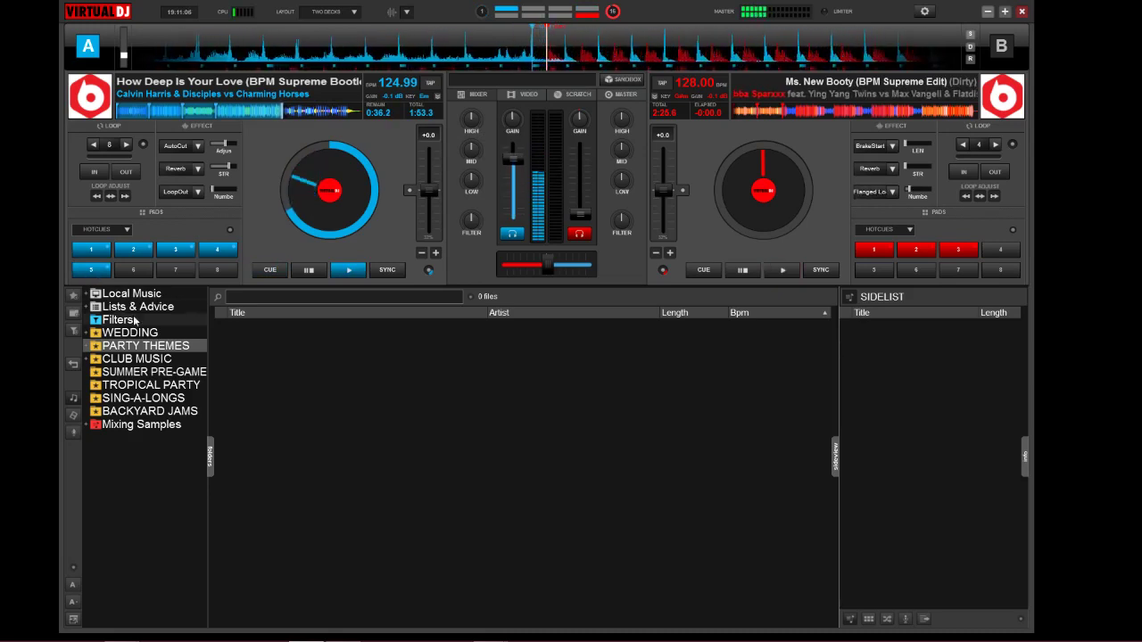
{"action": "left_click", "coordinate": [307, 269]}
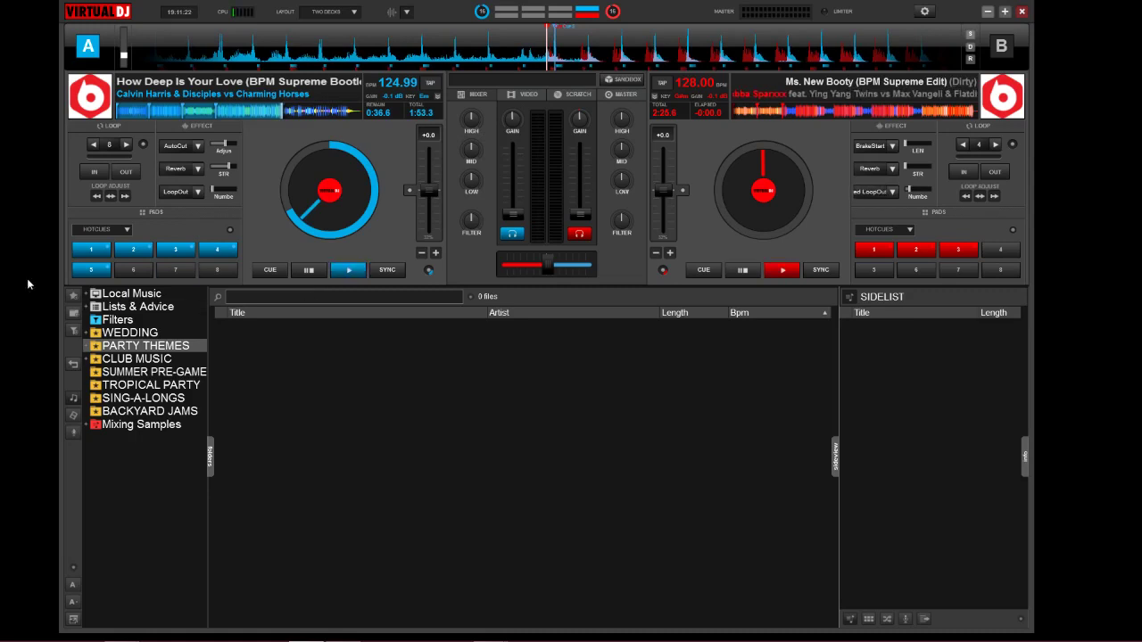
- Delete deck A's Cue 1 point in the POI Editor and confirm the deletion
{"action": "right_click", "coordinate": [271, 112]}
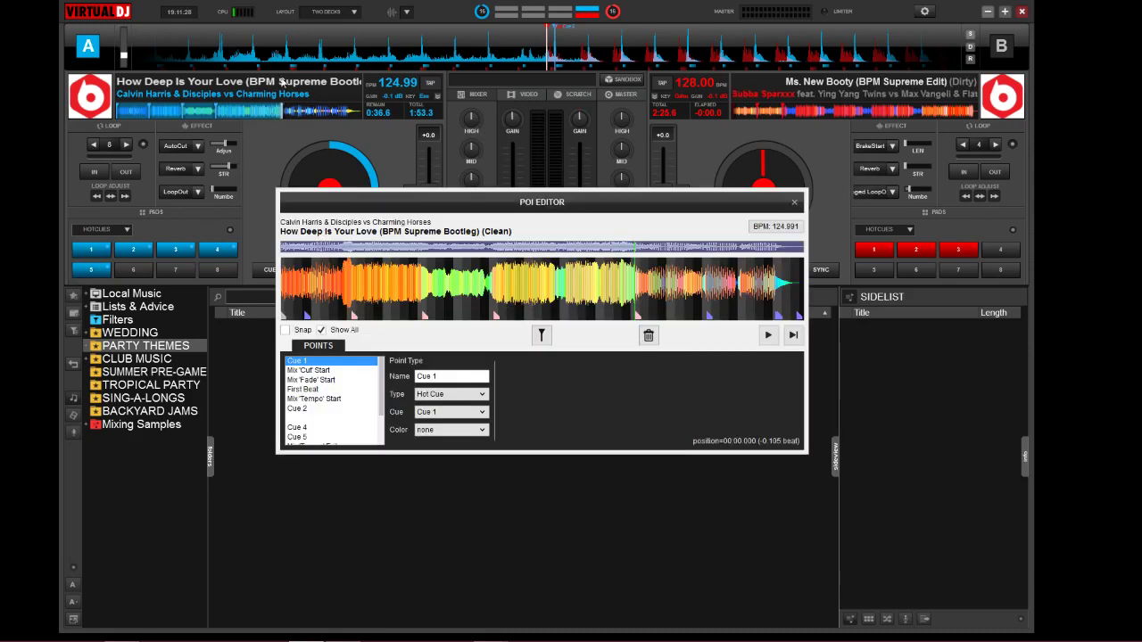
{"action": "left_click", "coordinate": [300, 112]}
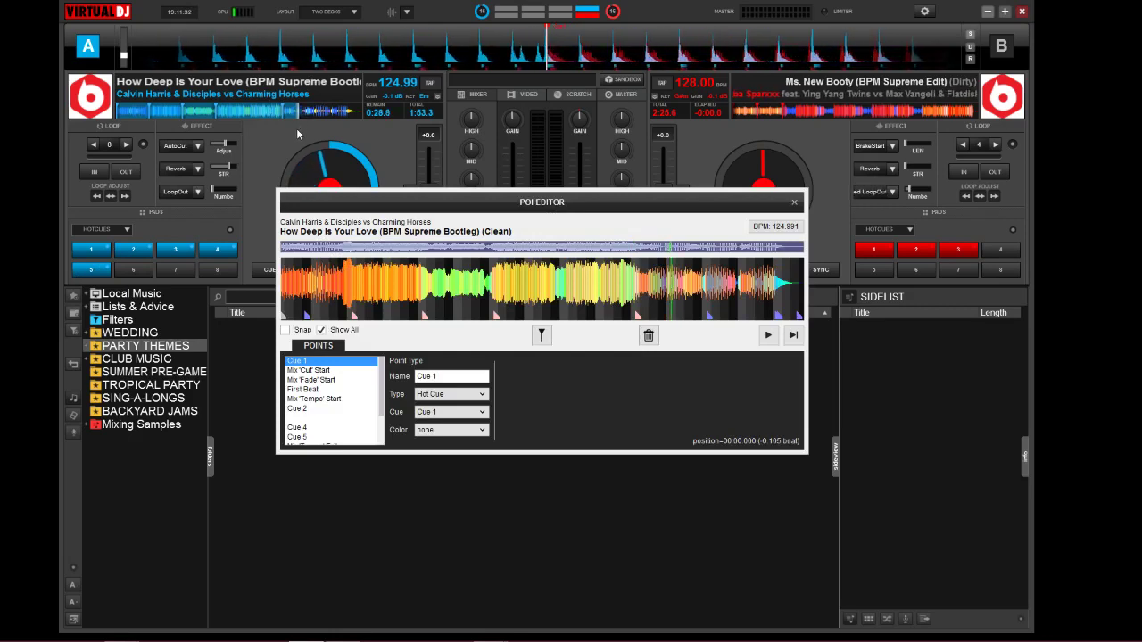
{"action": "left_click", "coordinate": [543, 335]}
{"action": "left_click", "coordinate": [674, 321]}
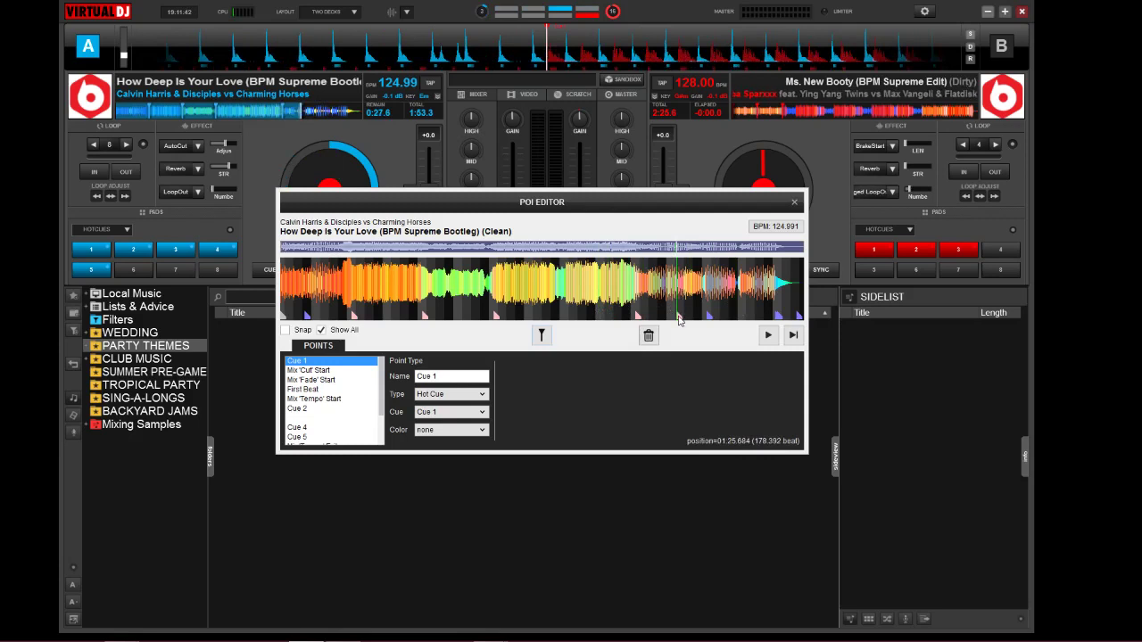
{"action": "left_click", "coordinate": [649, 335]}
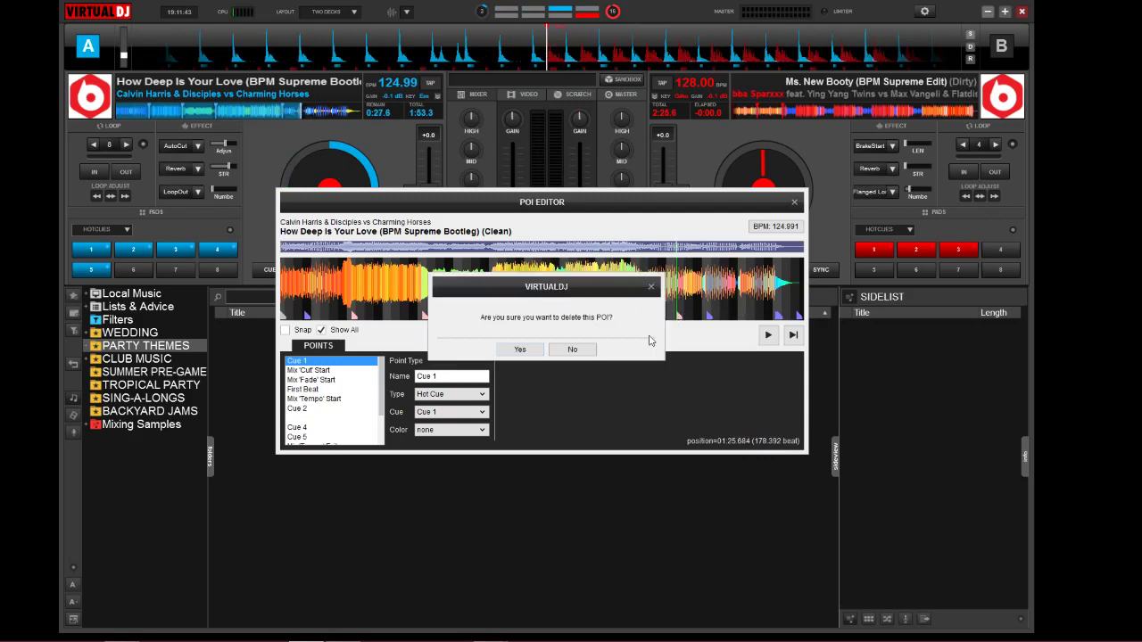
{"action": "left_click", "coordinate": [519, 350]}
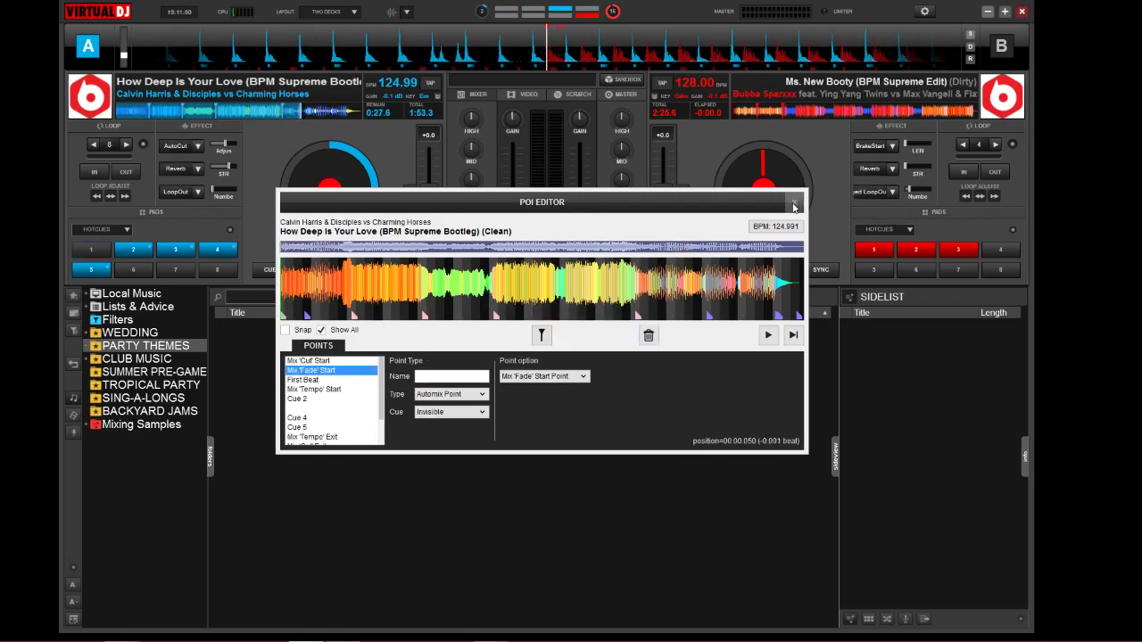
{"action": "left_click", "coordinate": [795, 202]}
- Return deck A to the very start of the track and set hot cue 1 there
{"action": "left_click", "coordinate": [301, 271]}
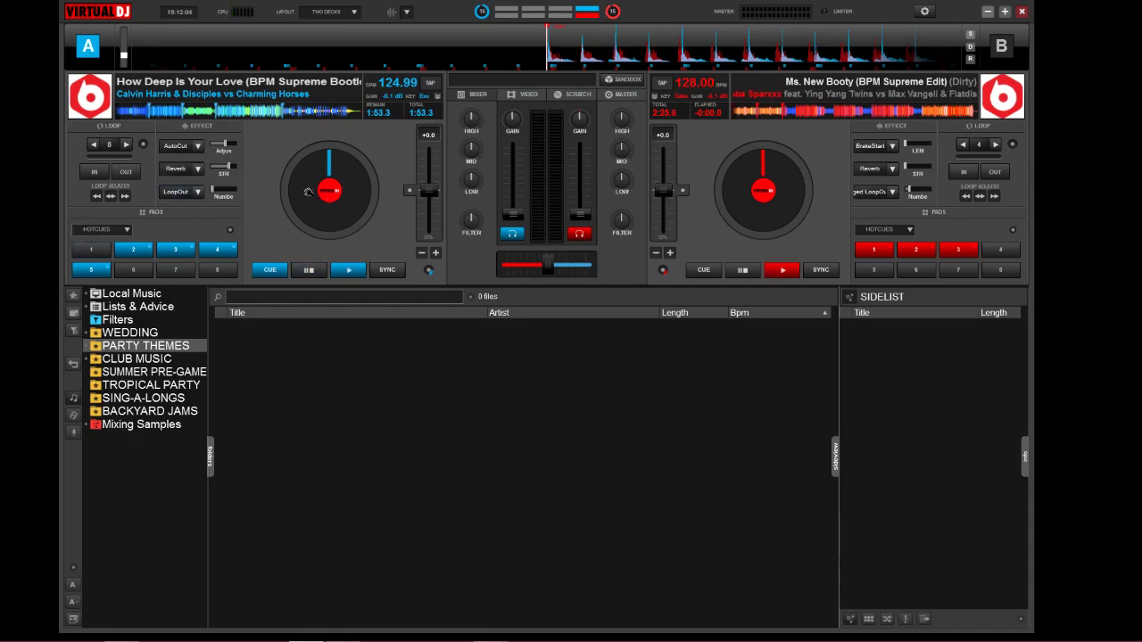
{"action": "left_click_drag", "start_coordinate": [307, 191], "coordinate": [298, 192]}
{"action": "left_click", "coordinate": [89, 249]}
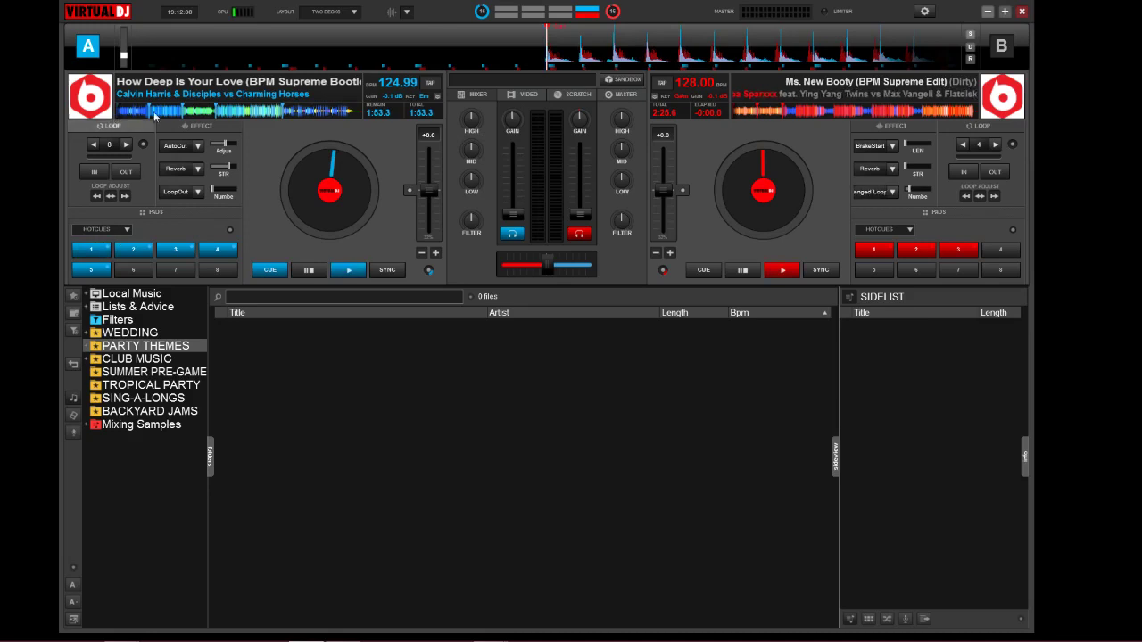
- Rename deck A's Cue 1 point to Intro and set its colour to green
{"action": "left_click", "coordinate": [116, 110]}
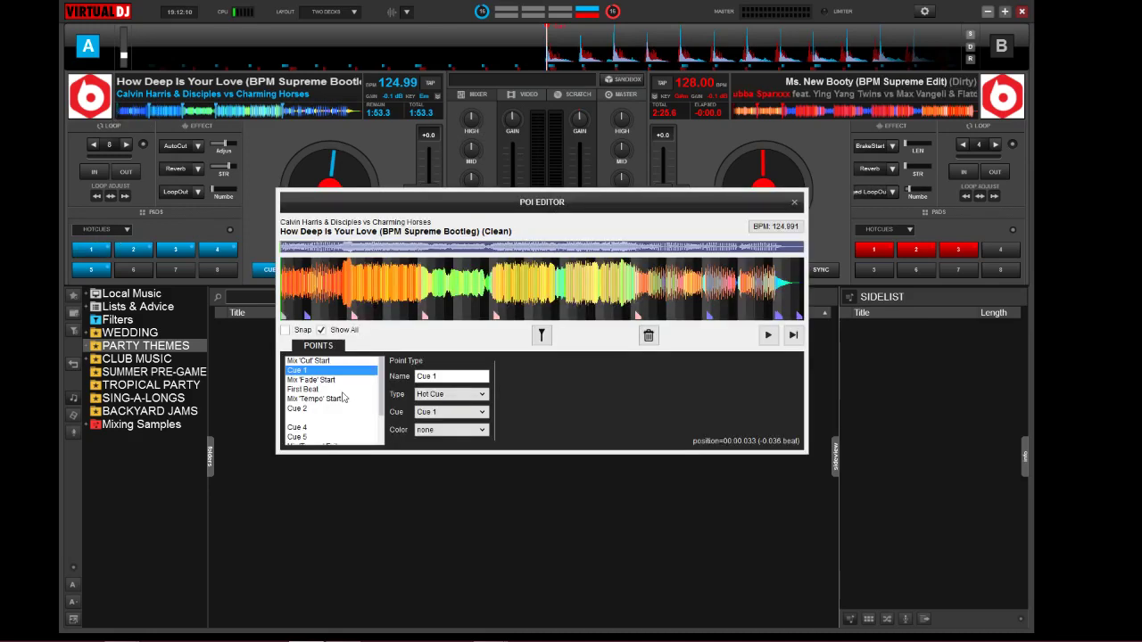
{"action": "left_click_drag", "start_coordinate": [447, 375], "coordinate": [382, 374]}
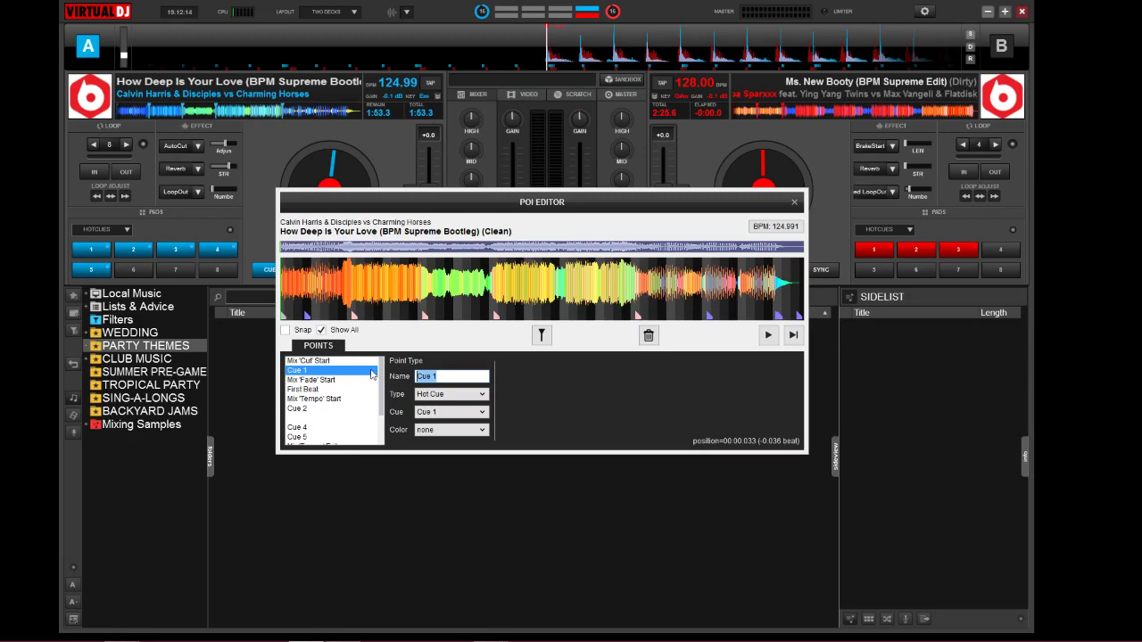
{"action": "key", "text": "BackSpace"}
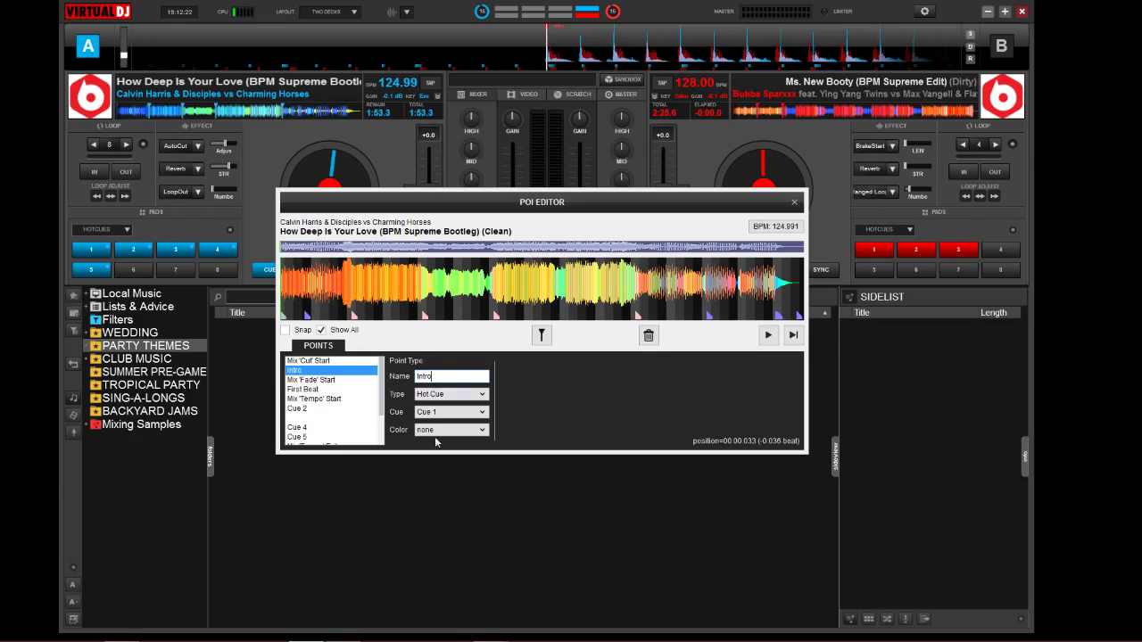
{"action": "left_click", "coordinate": [483, 431]}
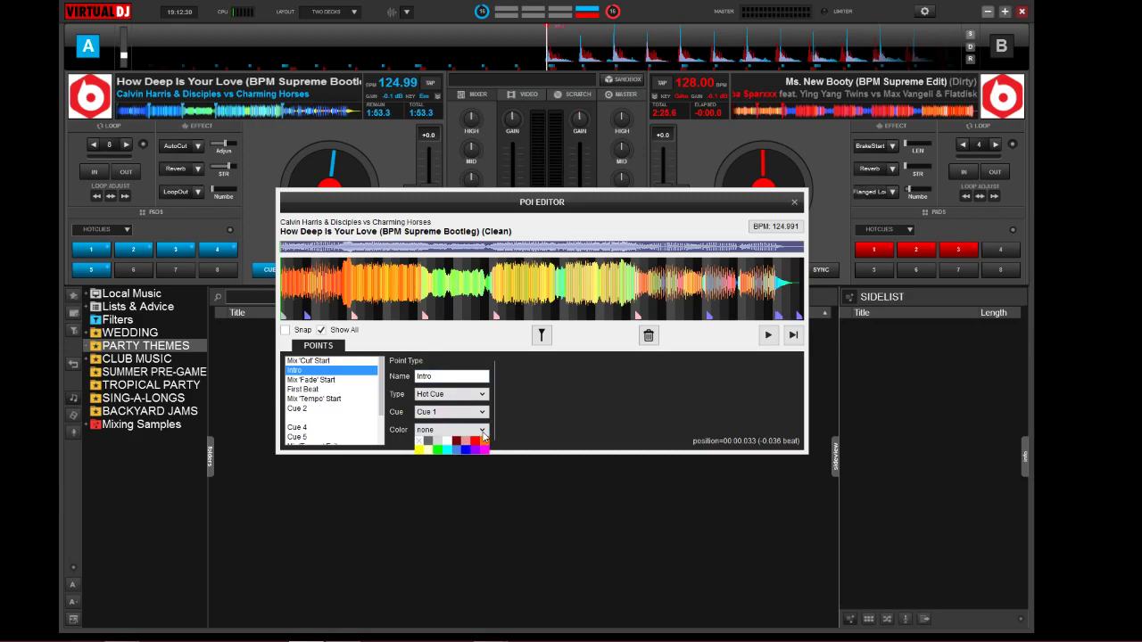
{"action": "left_click", "coordinate": [436, 450]}
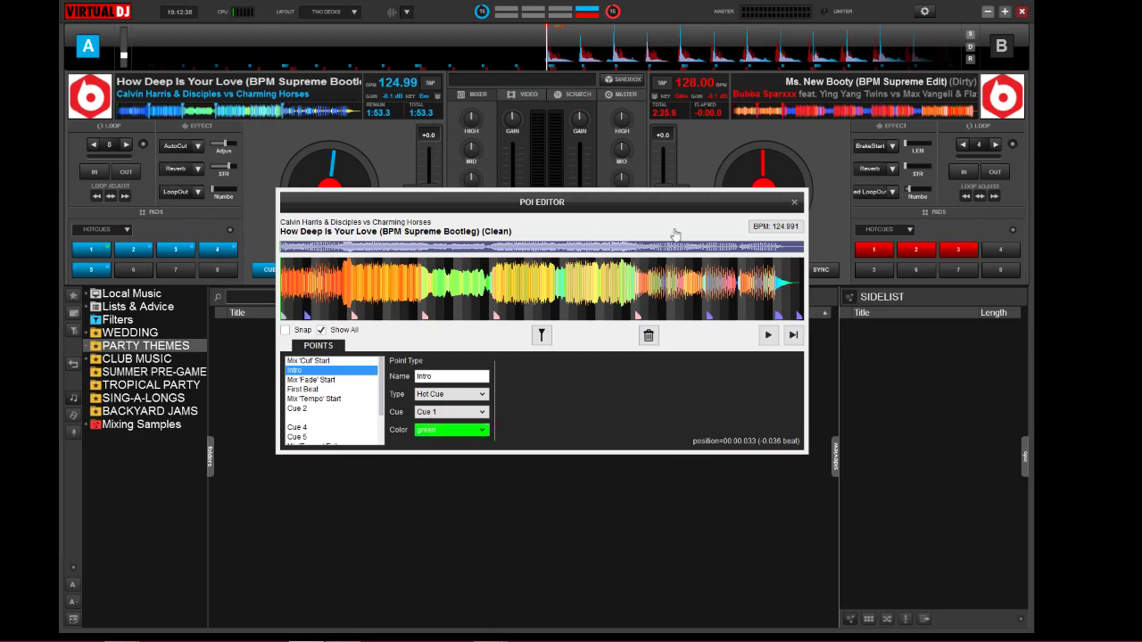
{"action": "left_click", "coordinate": [795, 202]}
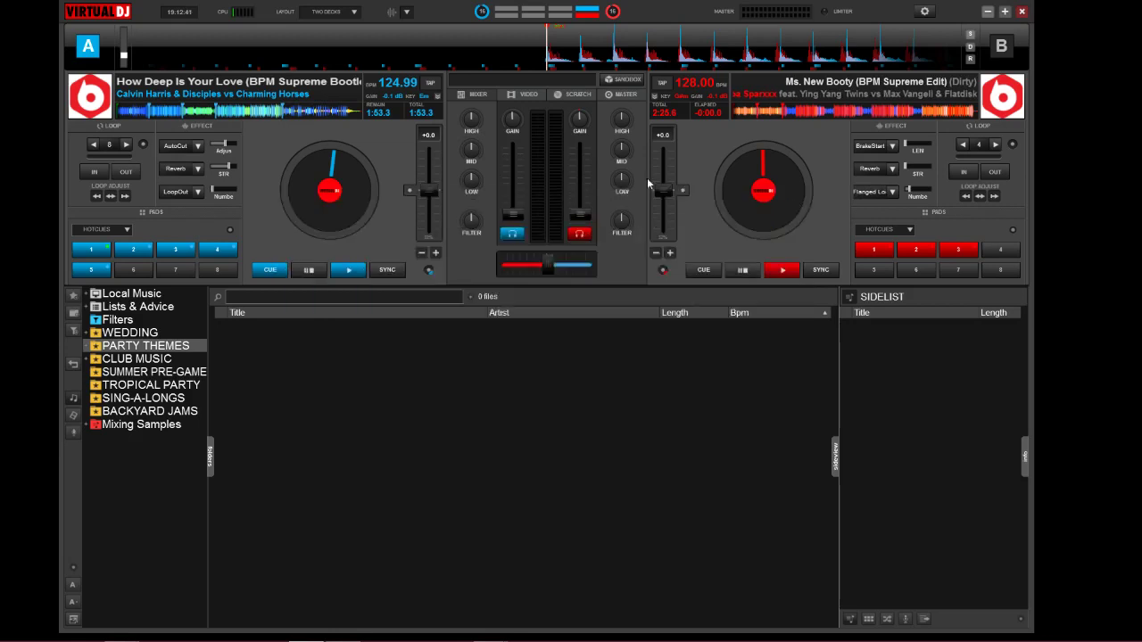
- Rename deck A's Cue 2 to Vocal In and colour it magenta
{"action": "left_click", "coordinate": [148, 112]}
{"action": "right_click", "coordinate": [149, 113]}
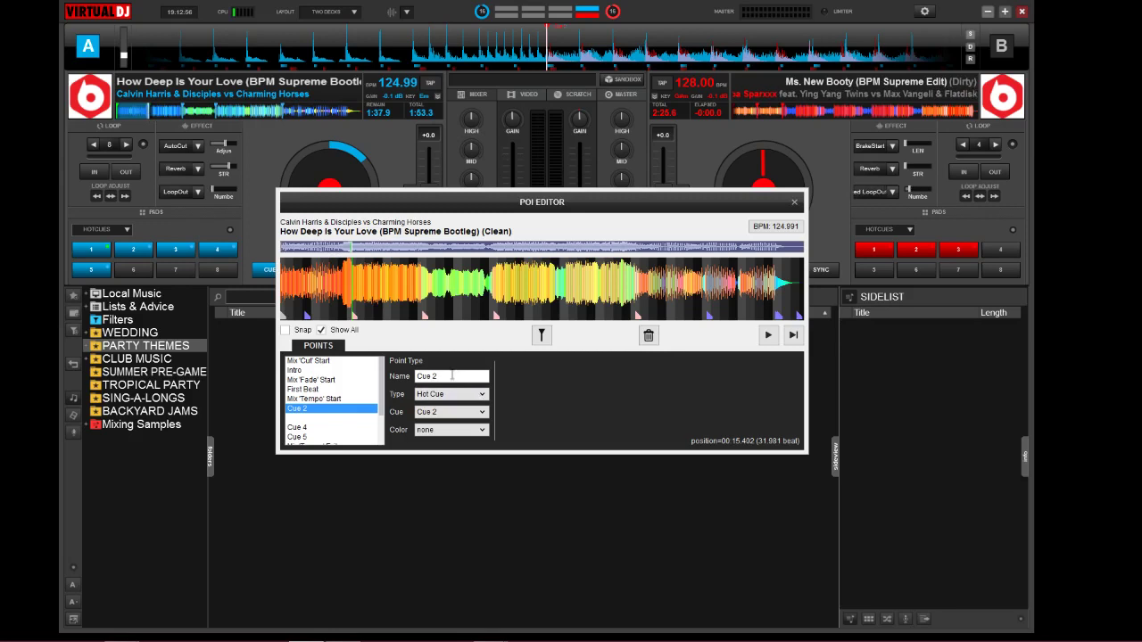
{"action": "left_click_drag", "start_coordinate": [452, 375], "coordinate": [239, 366]}
{"action": "key", "text": "BackSpace"}
{"action": "type", "text": "V"}
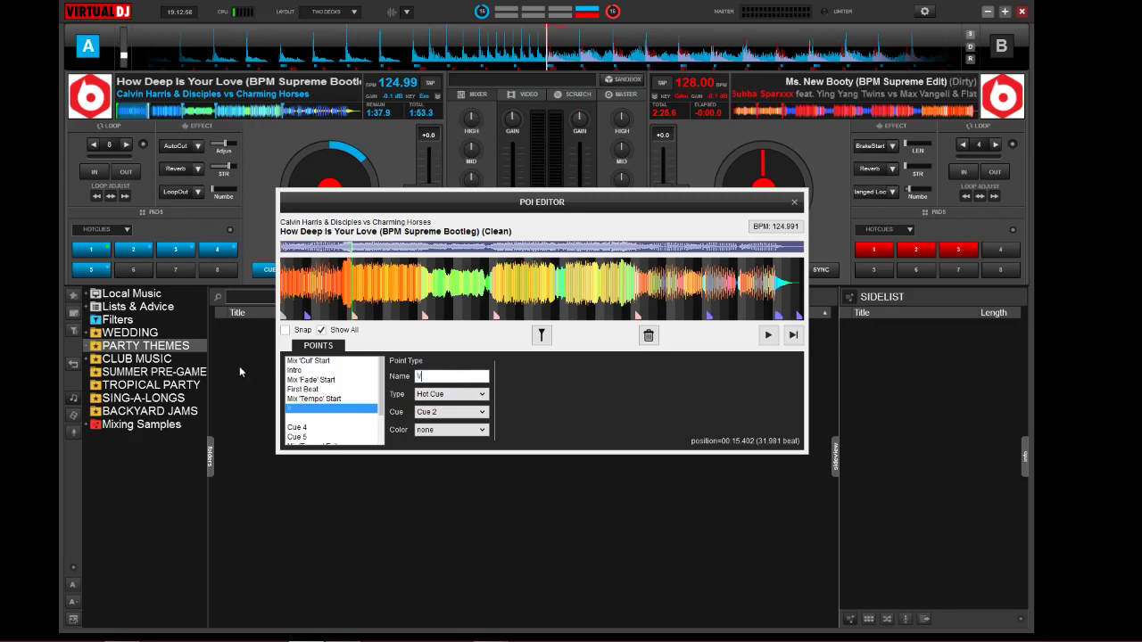
{"action": "type", "text": "ocal In"}
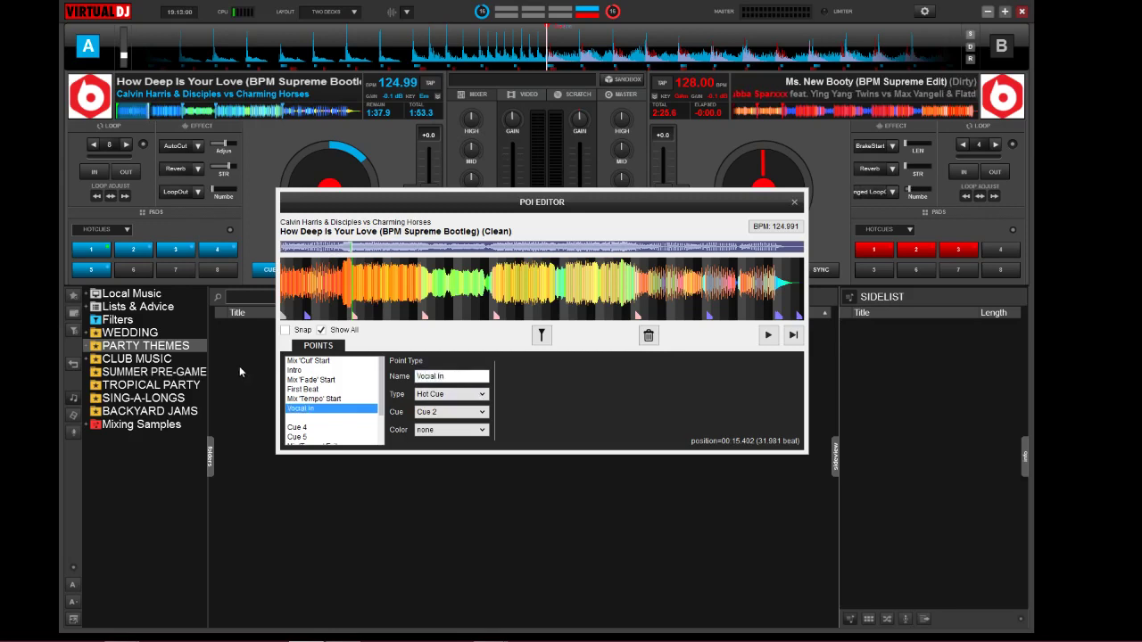
{"action": "left_click", "coordinate": [480, 431]}
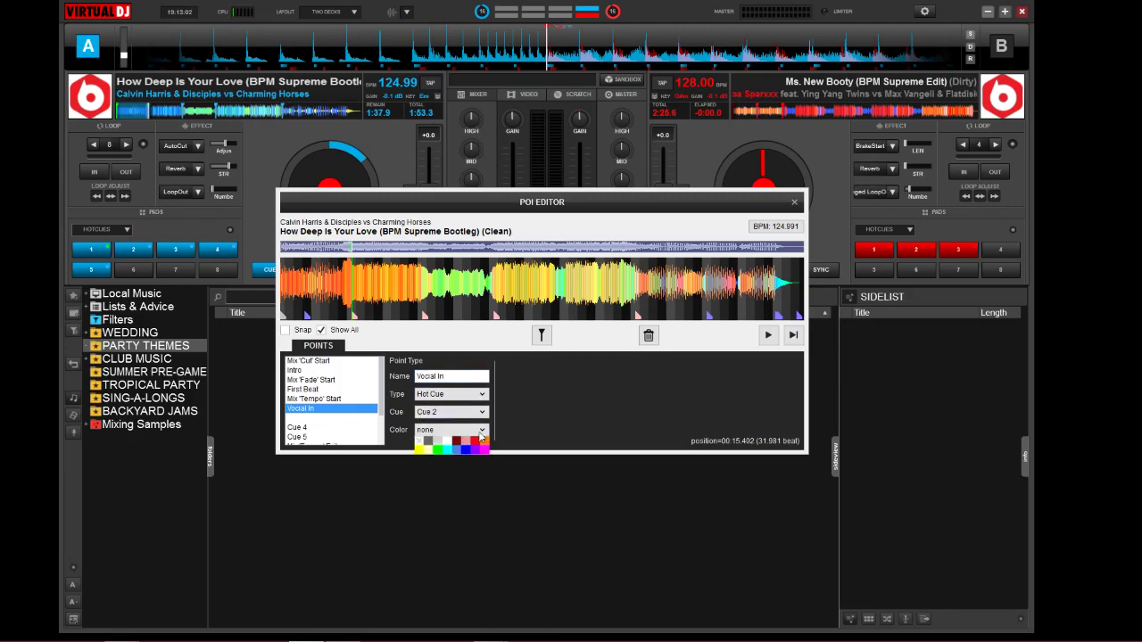
{"action": "left_click", "coordinate": [486, 448]}
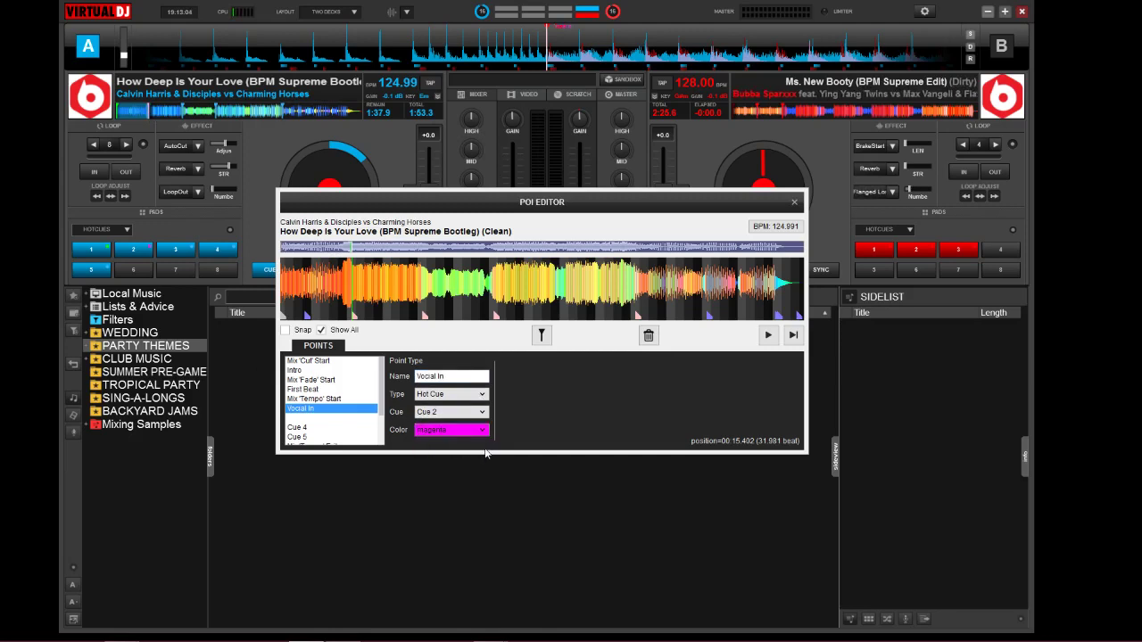
{"action": "left_click", "coordinate": [795, 202]}
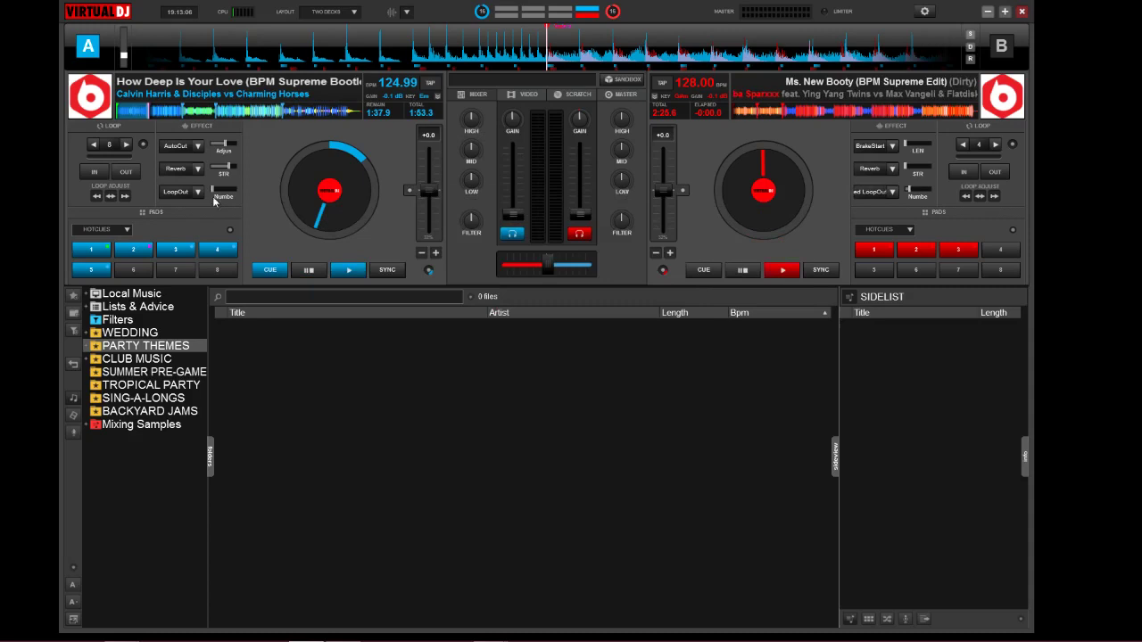
- Set the Build hot cue's colour to blue
{"action": "double_click", "coordinate": [182, 113]}
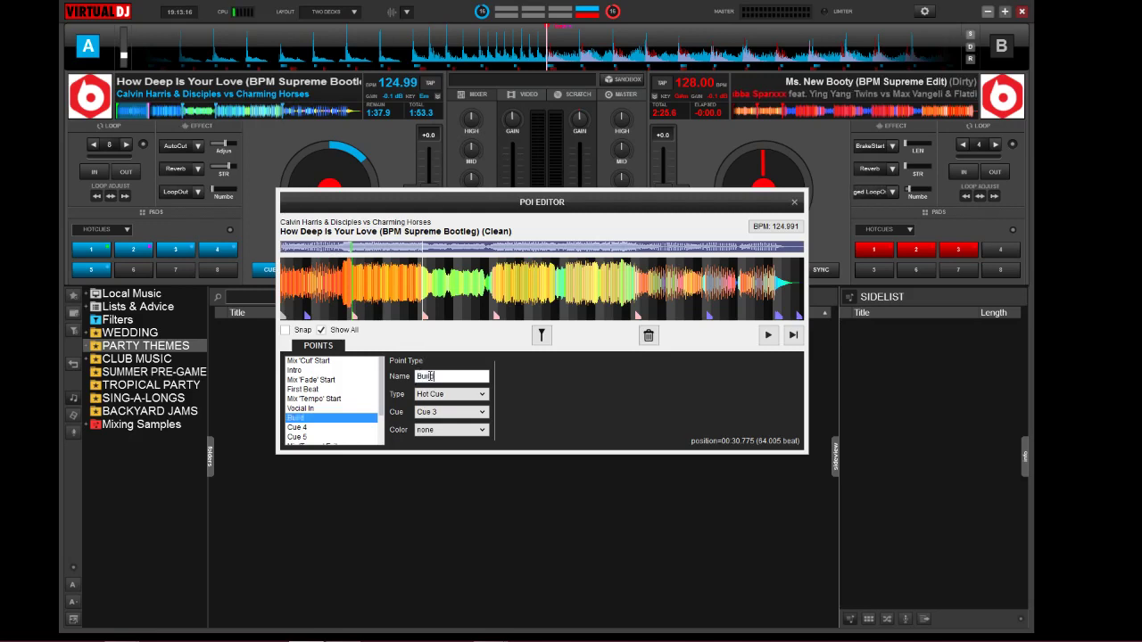
{"action": "left_click", "coordinate": [450, 432]}
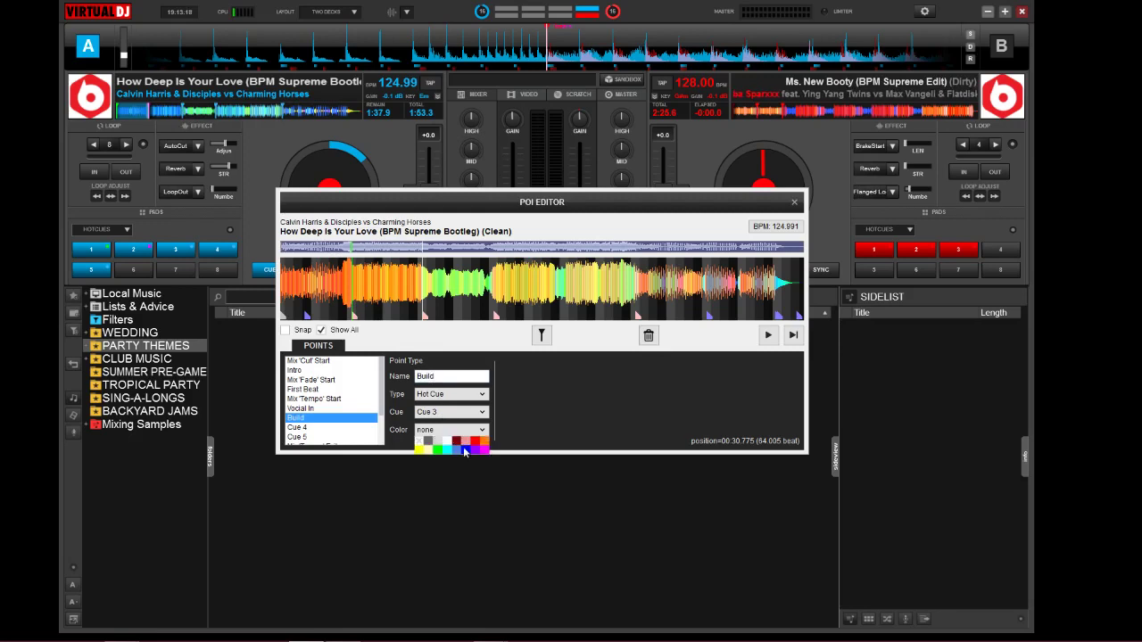
{"action": "left_click", "coordinate": [464, 450]}
{"action": "left_click", "coordinate": [794, 201]}
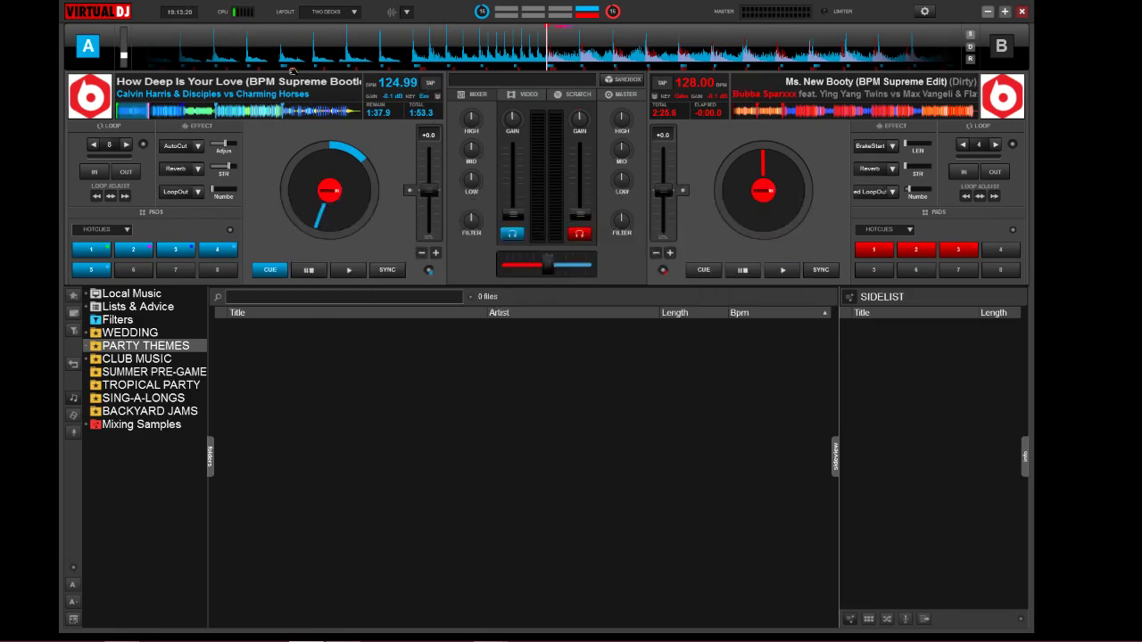
- Rename deck A's cue 4 to Beat Drop
{"action": "right_click", "coordinate": [215, 118]}
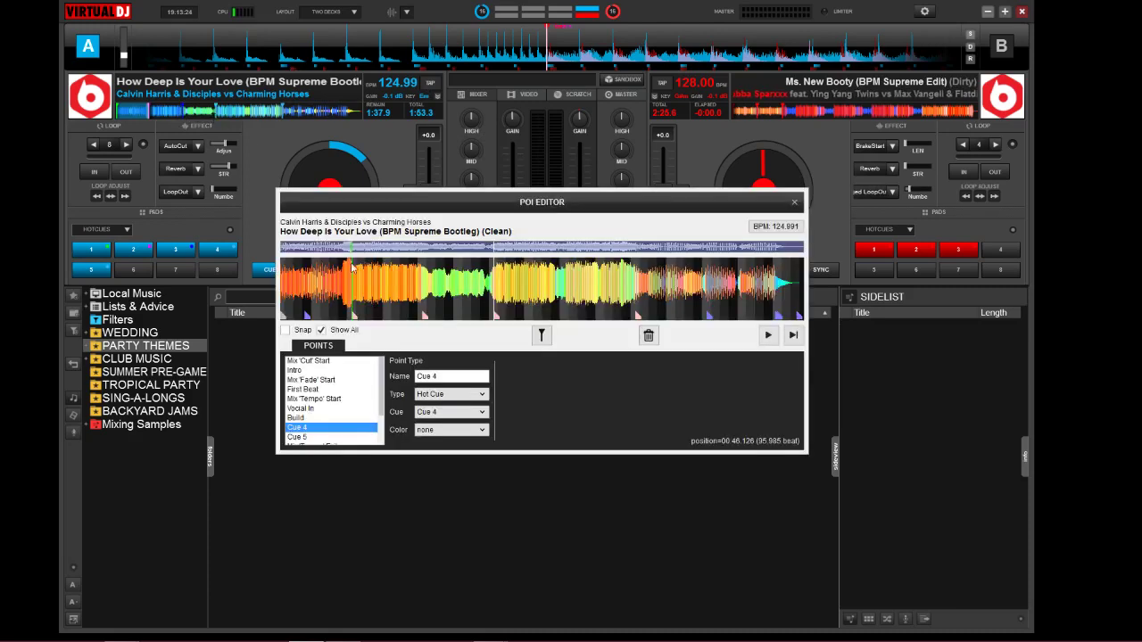
{"action": "left_click", "coordinate": [458, 376]}
{"action": "key", "text": "BackSpace"}
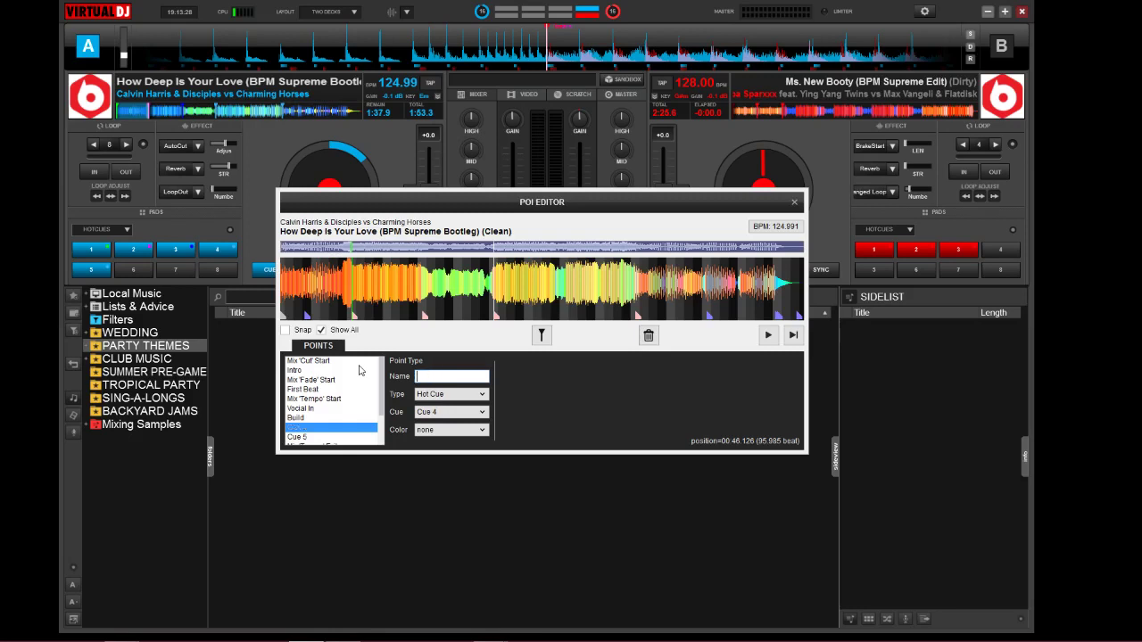
{"action": "type", "text": "Beat Drop"}
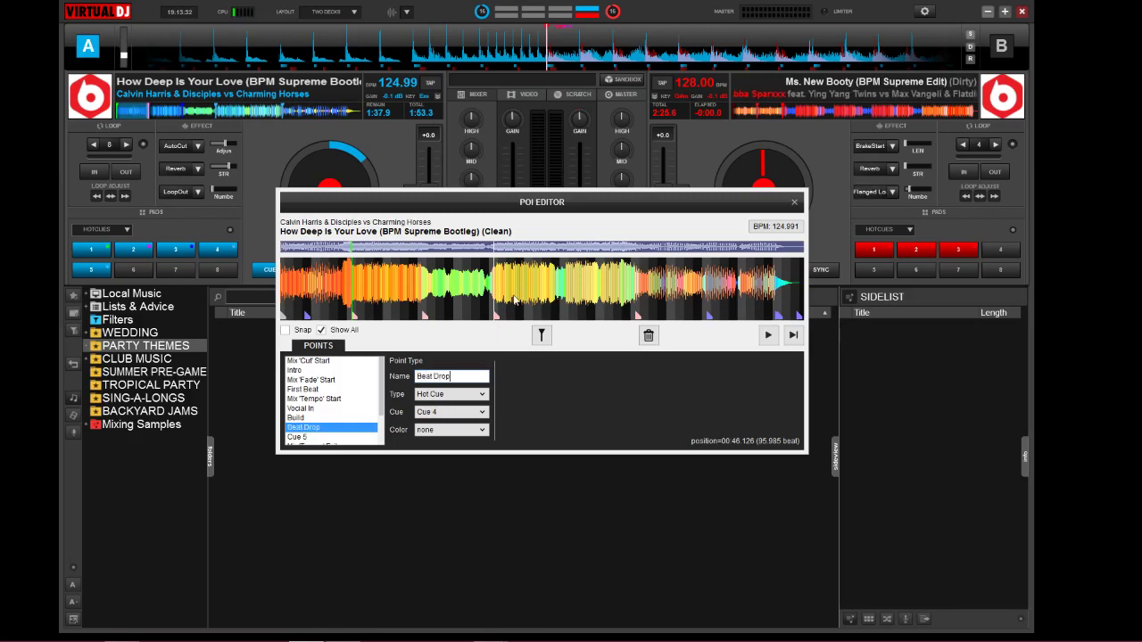
{"action": "left_click", "coordinate": [794, 201]}
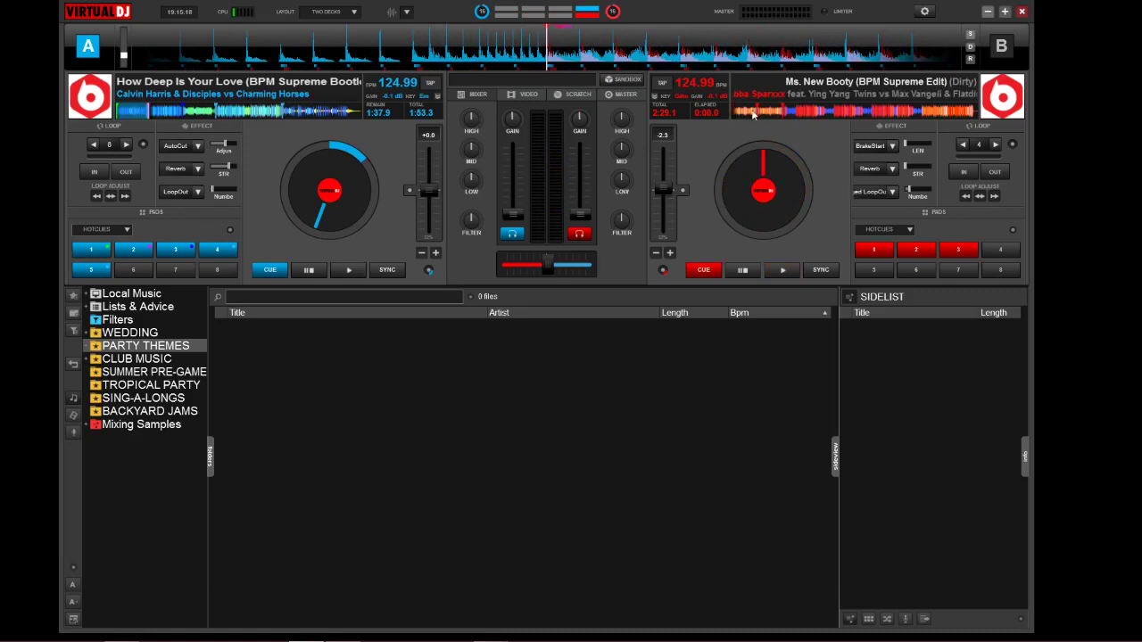
- Cue deck B at 0:10.4 and jump deck A near its track end, about 36 seconds remaining
{"action": "left_click", "coordinate": [750, 112]}
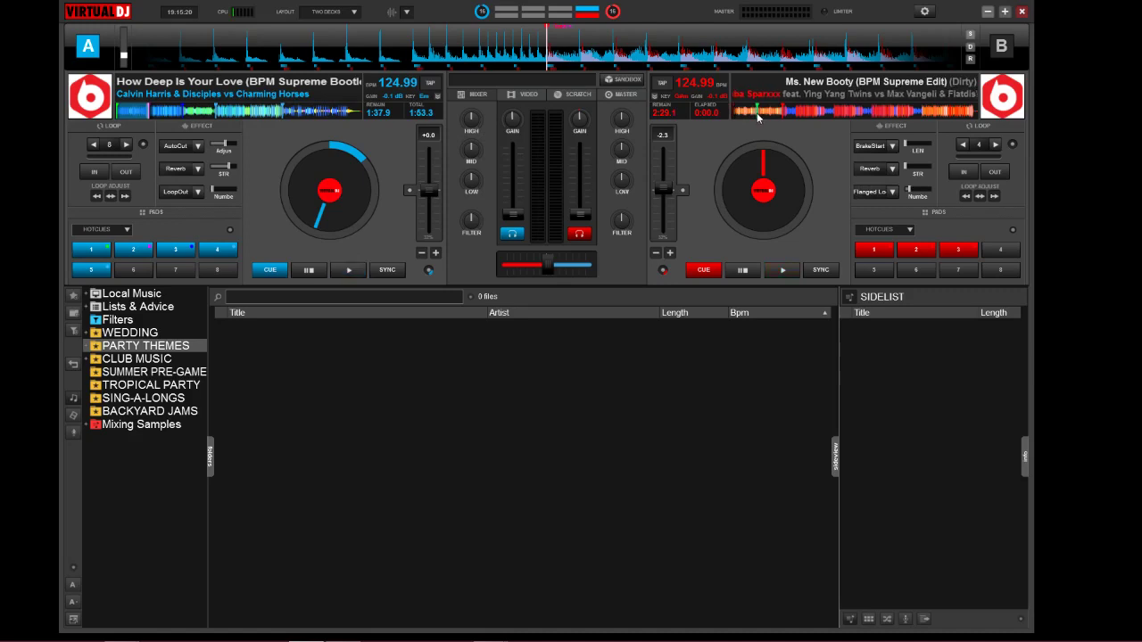
{"action": "left_click", "coordinate": [673, 116]}
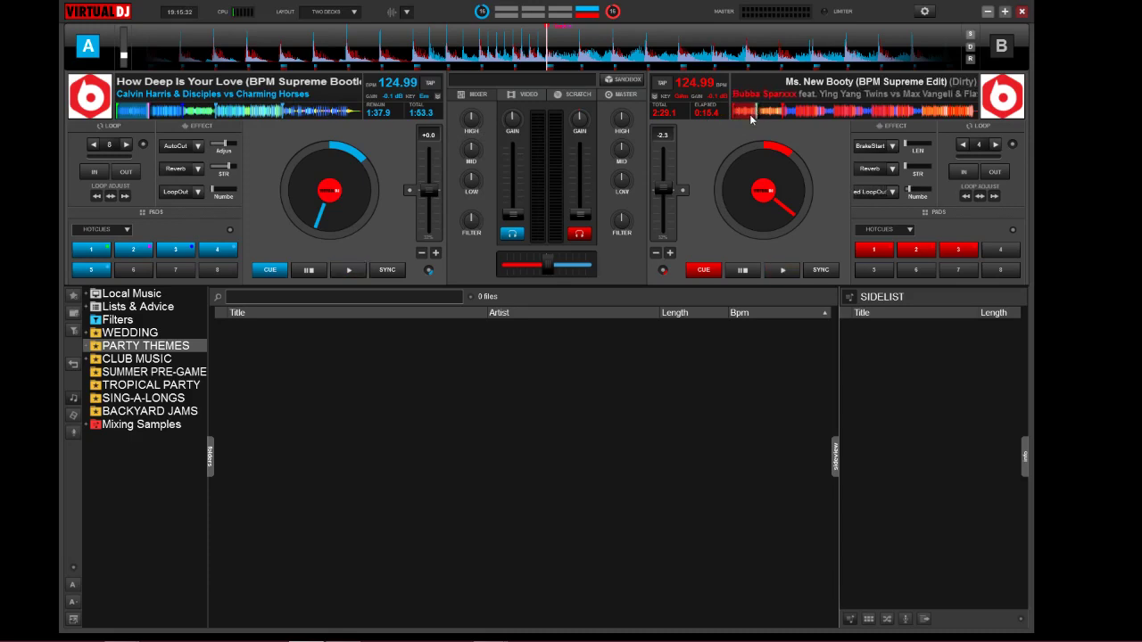
{"action": "left_click", "coordinate": [282, 111]}
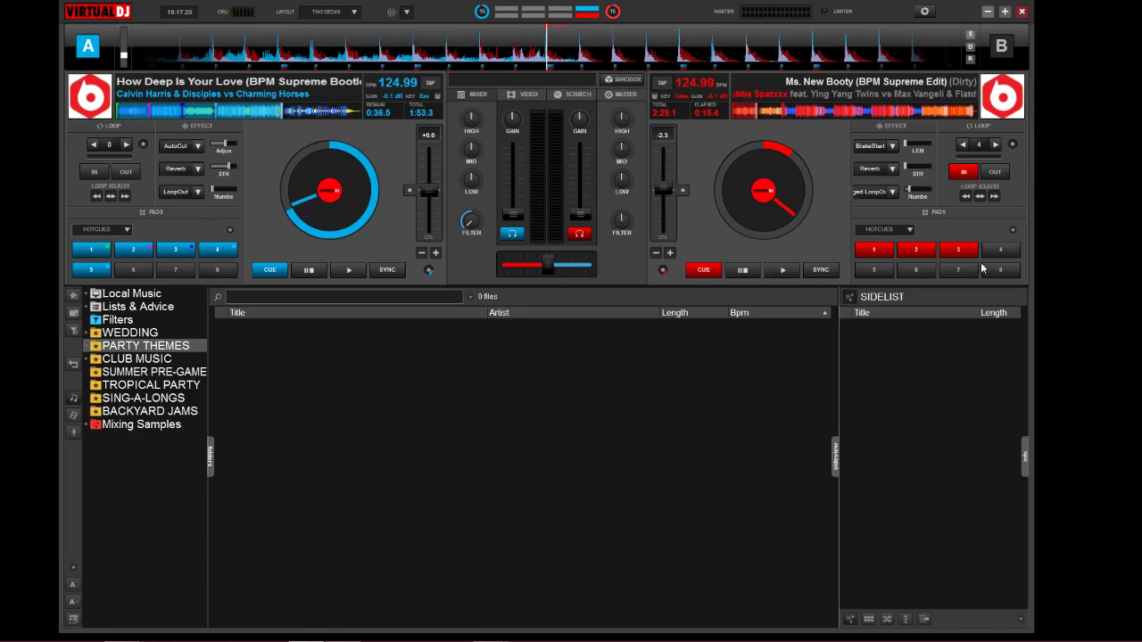
- Create a new Marker only point on deck A at 01:24.655 named Marker Only
{"action": "right_click", "coordinate": [315, 110]}
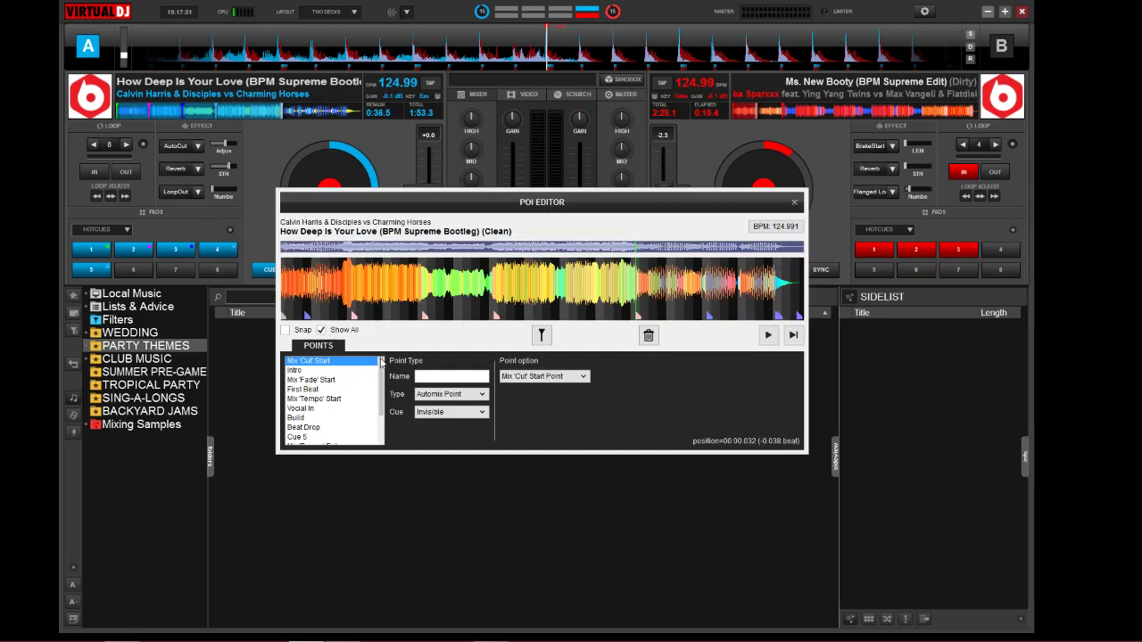
{"action": "left_click_drag", "start_coordinate": [381, 379], "coordinate": [380, 431]}
{"action": "left_click", "coordinate": [297, 440]}
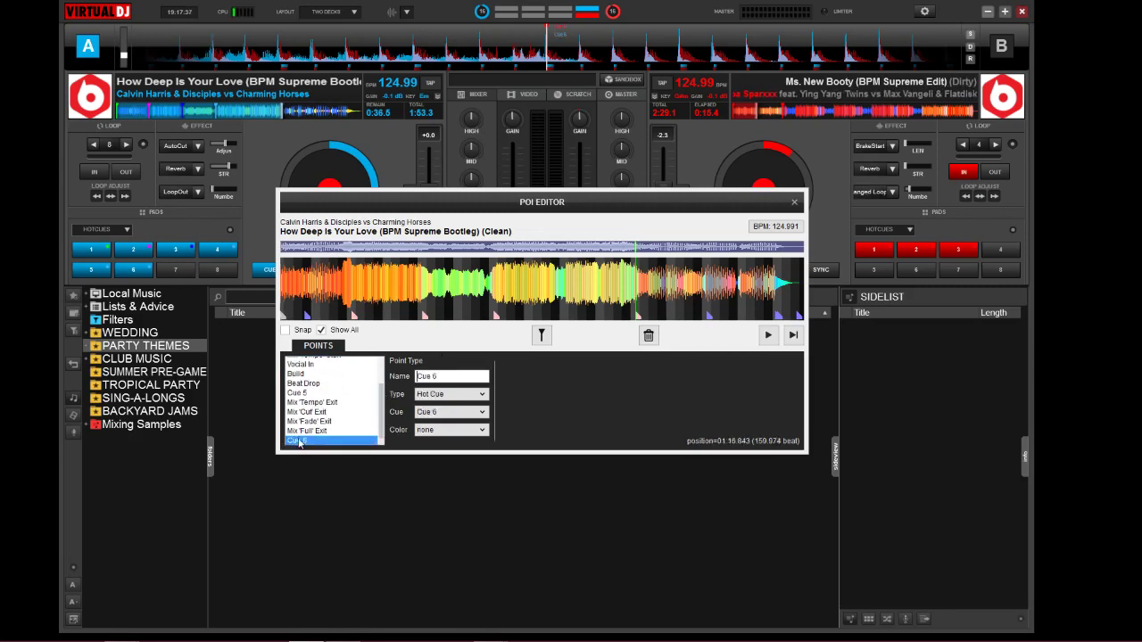
{"action": "left_click", "coordinate": [483, 396]}
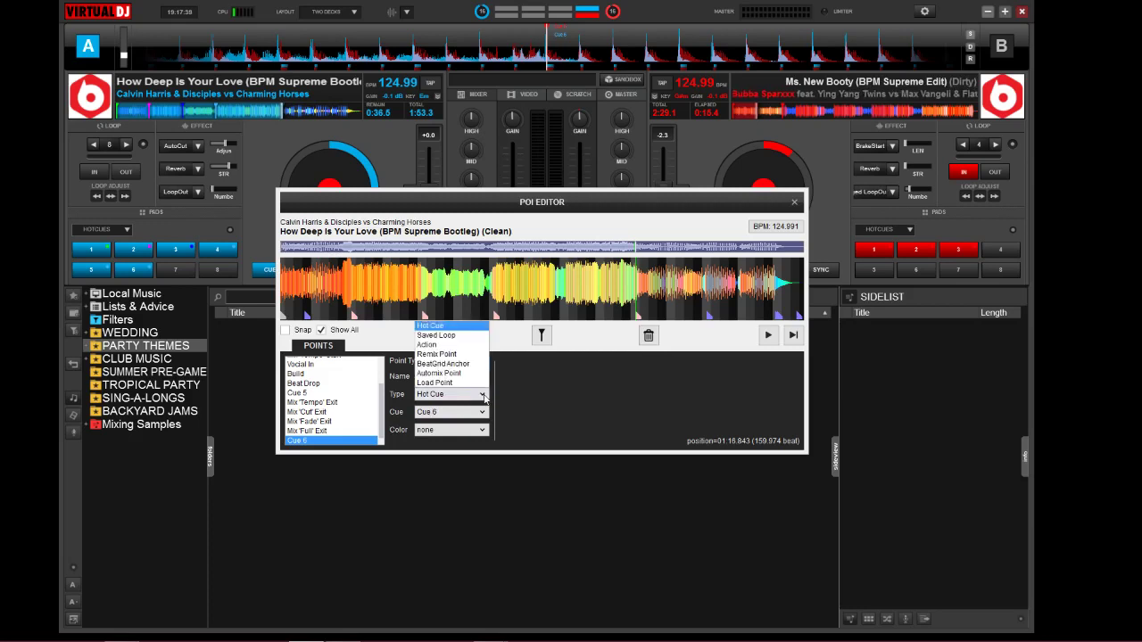
{"action": "left_click", "coordinate": [483, 397]}
{"action": "left_click", "coordinate": [482, 412]}
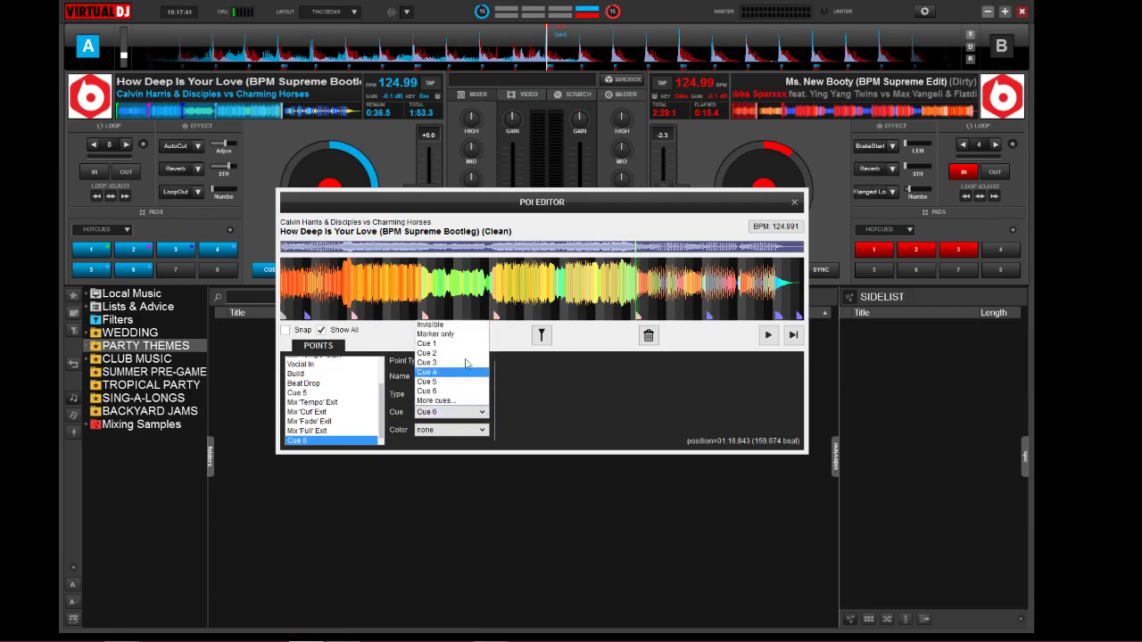
{"action": "left_click", "coordinate": [452, 335]}
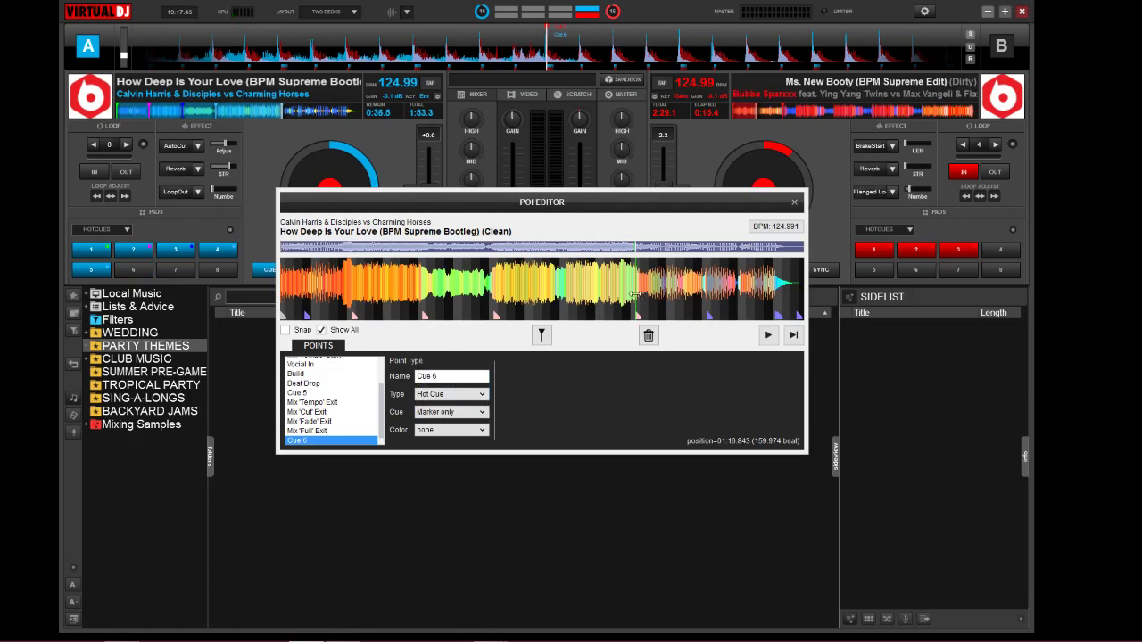
{"action": "left_click_drag", "start_coordinate": [636, 295], "coordinate": [671, 298]}
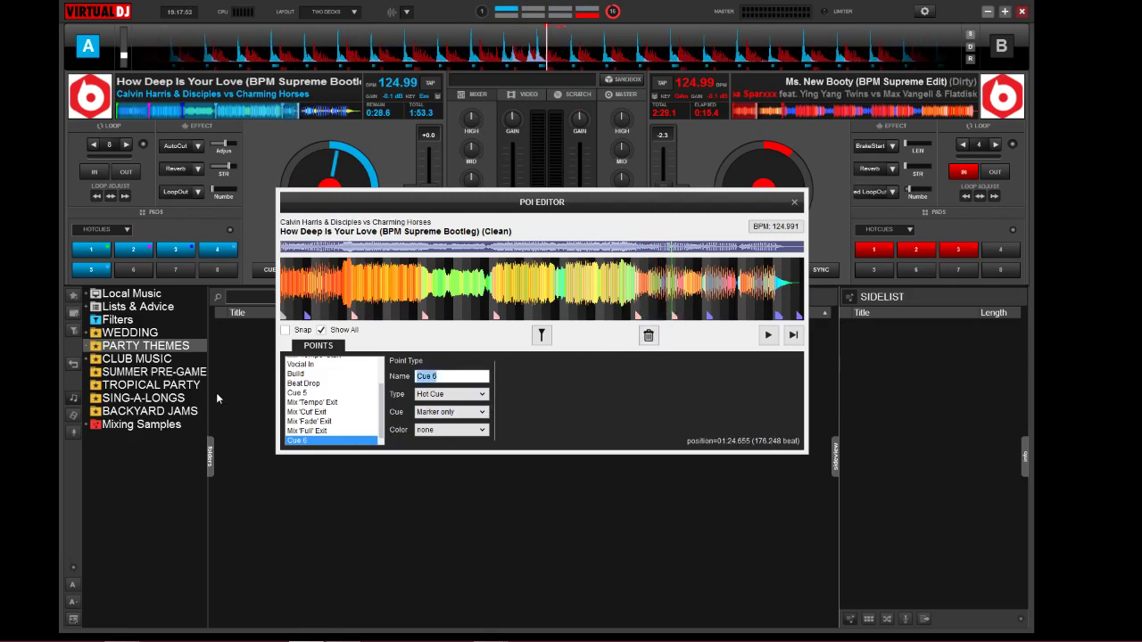
{"action": "type", "text": "ar"}
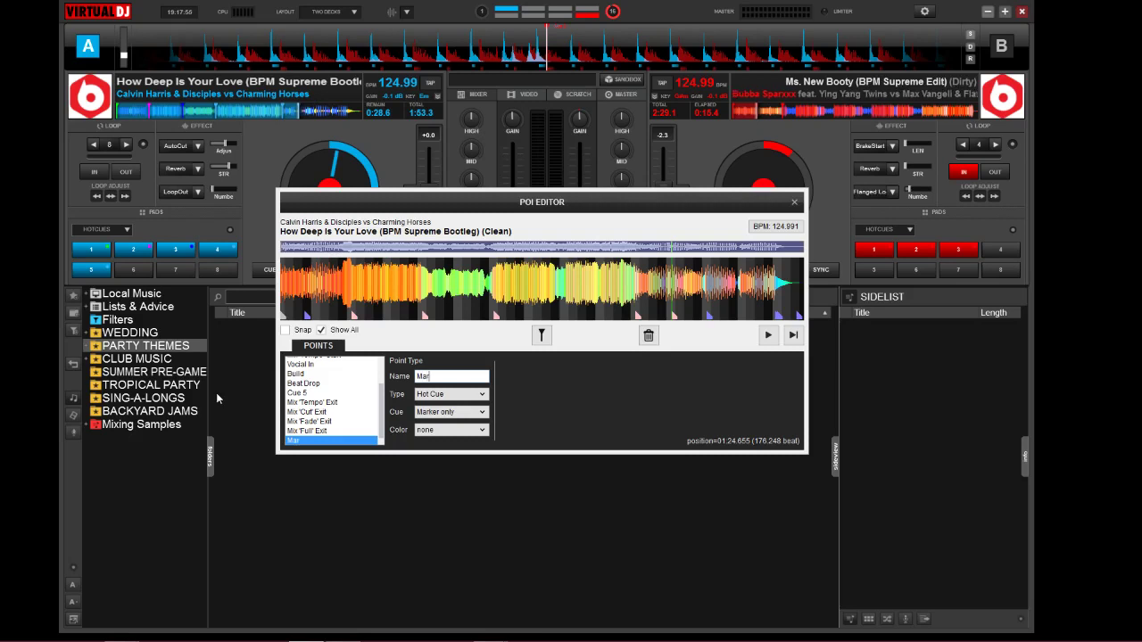
{"action": "type", "text": "ker Only"}
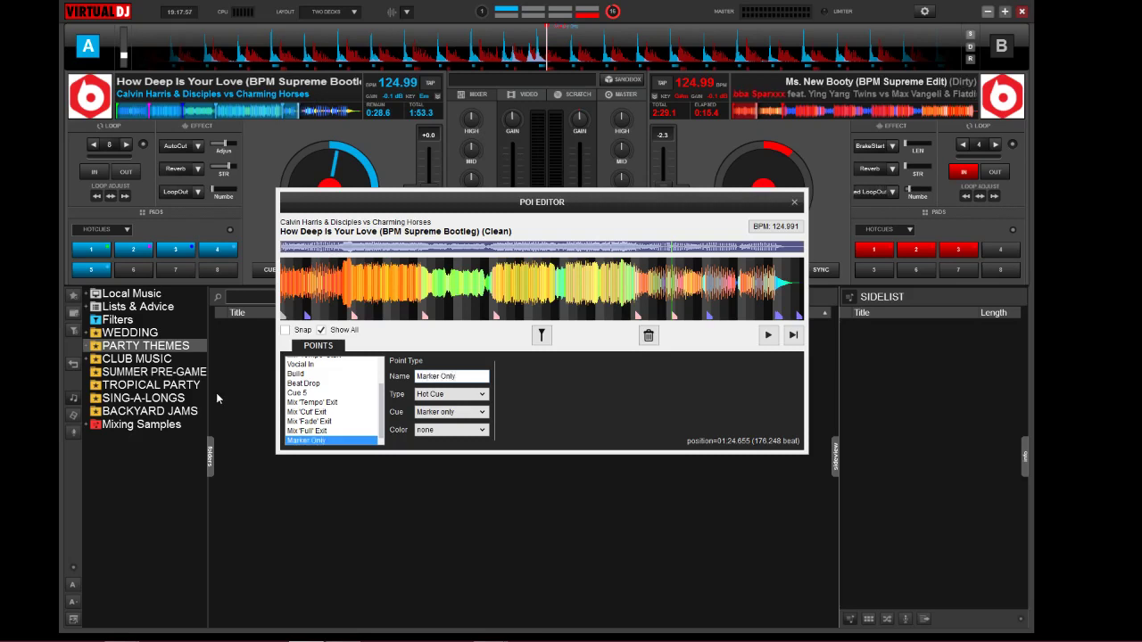
{"action": "left_click", "coordinate": [796, 202]}
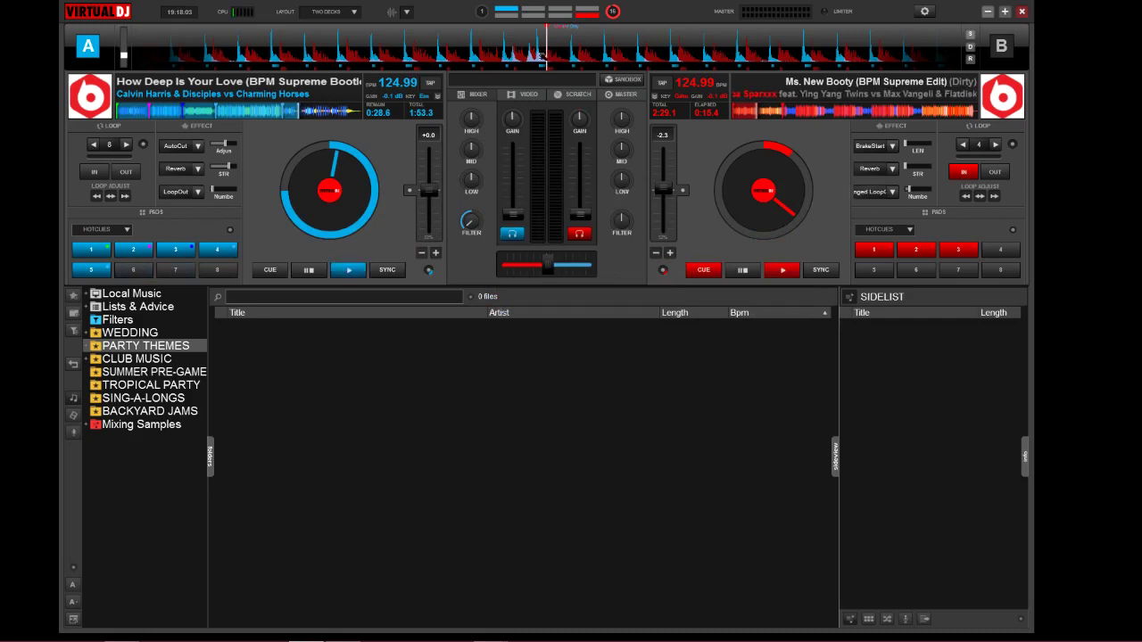
- Drag deck A's scrolling waveform forward slightly so its beats line up with deck B
{"action": "left_click_drag", "start_coordinate": [541, 55], "coordinate": [503, 47]}
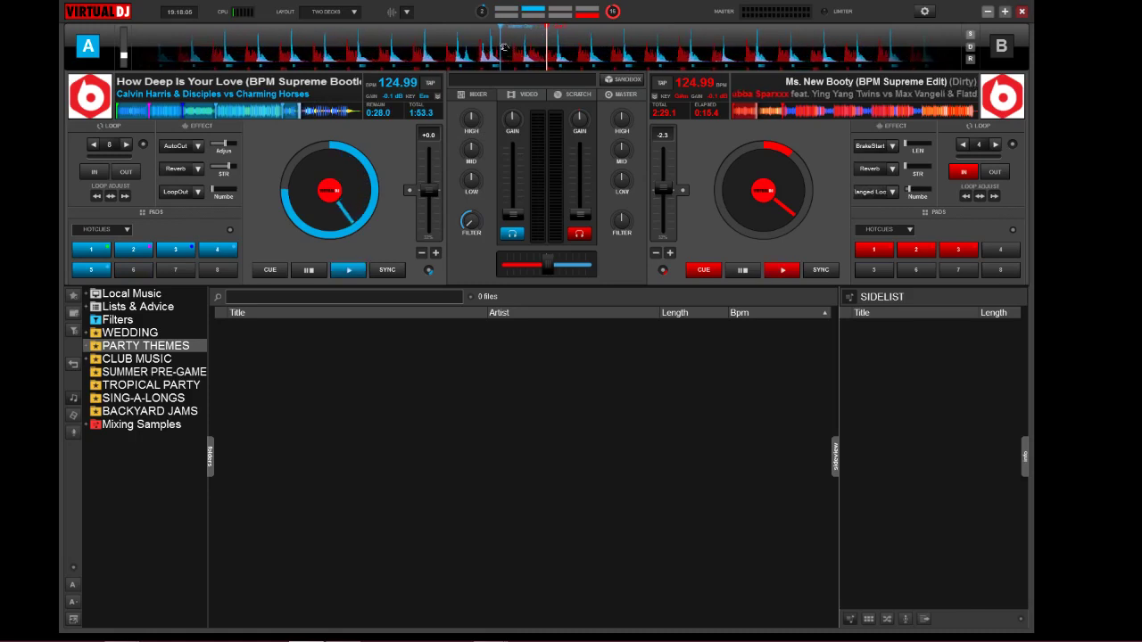